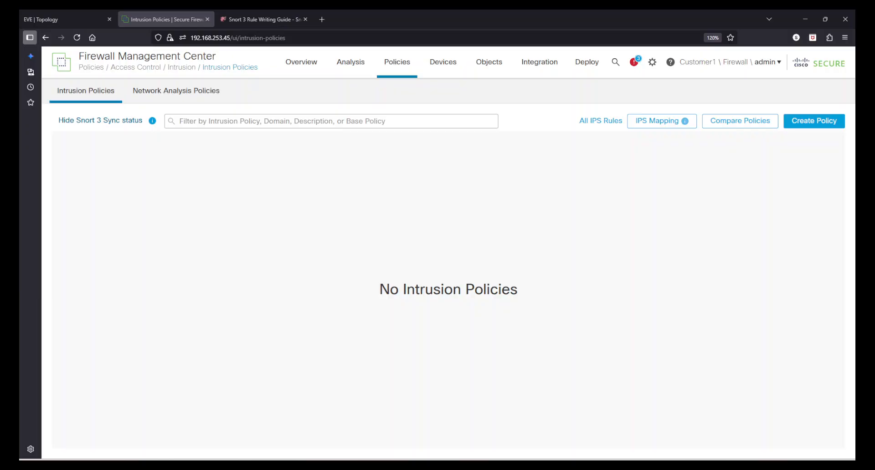
# Start creating a new intrusion policy named Intrusion_Policy
pyautogui.click(808, 129)
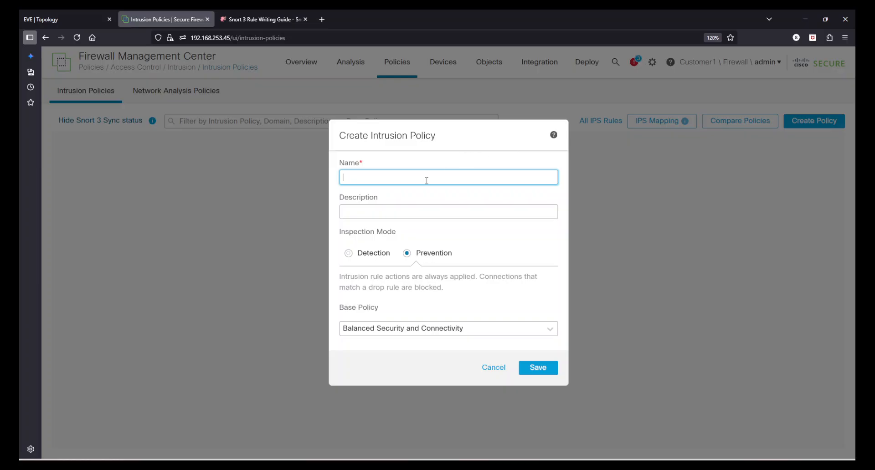
pyautogui.write('Intrusion_Policy')
pyautogui.click(442, 211)
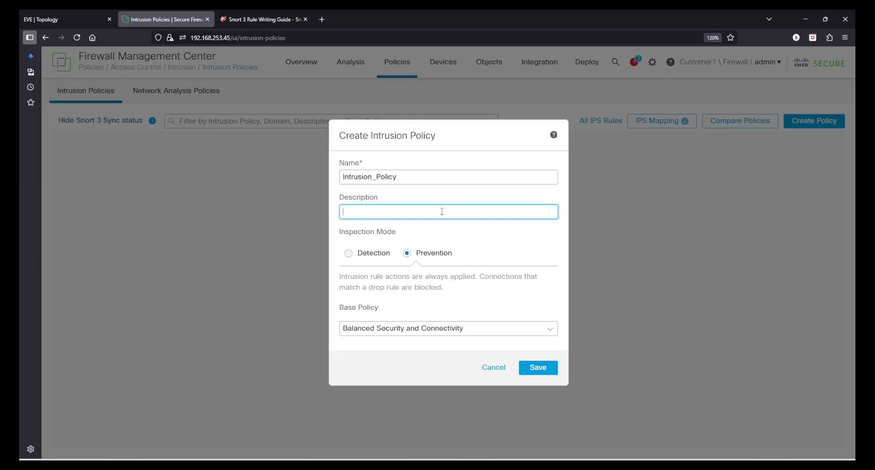
# Set the policy's inspection mode to Detection
pyautogui.moveTo(344, 233); pyautogui.dragTo(394, 232)
pyautogui.click(380, 253)
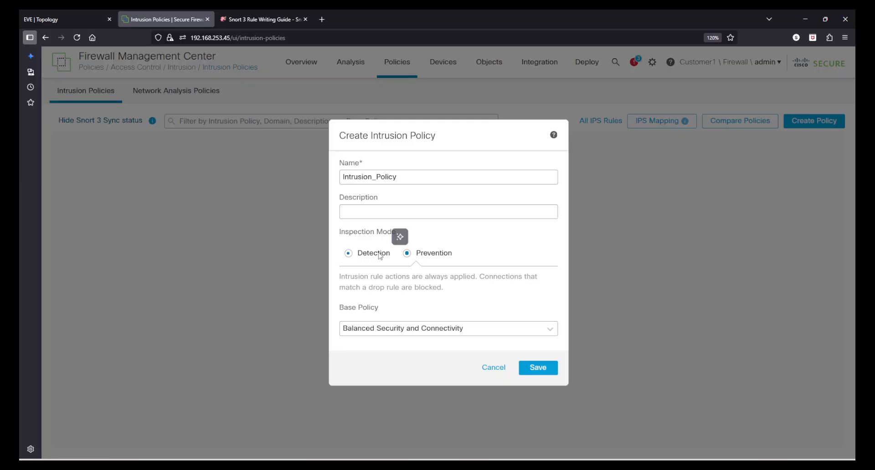
pyautogui.click(450, 254)
pyautogui.click(348, 254)
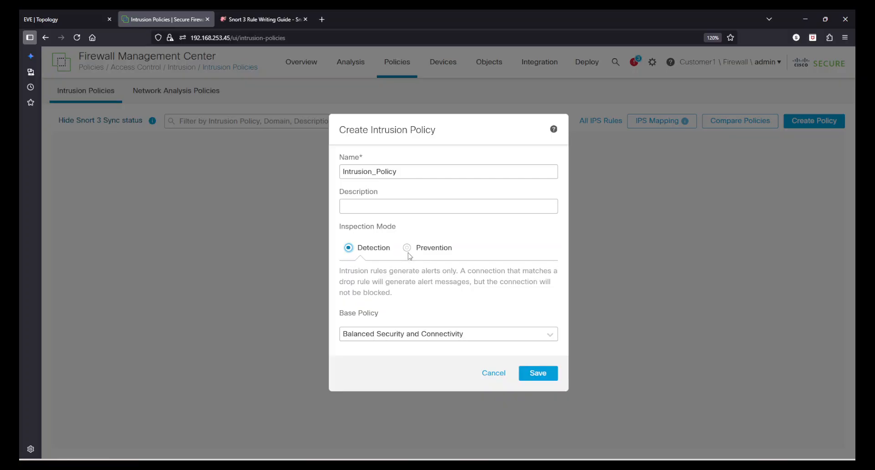
pyautogui.click(407, 247)
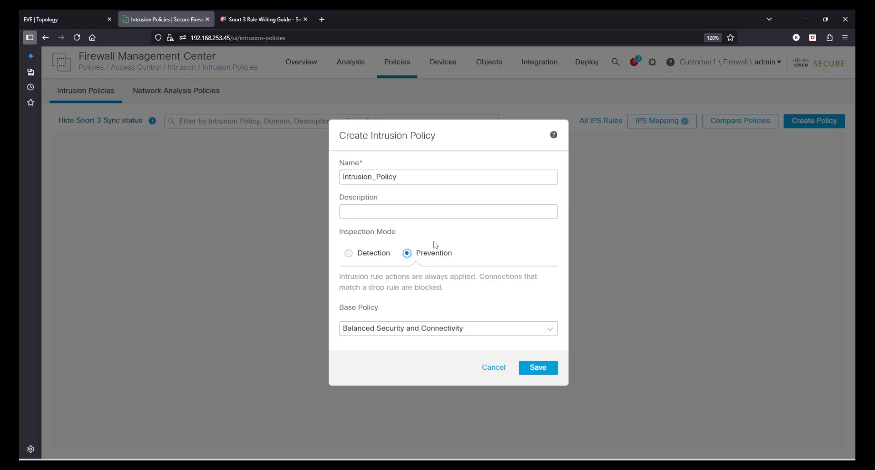
pyautogui.click(348, 254)
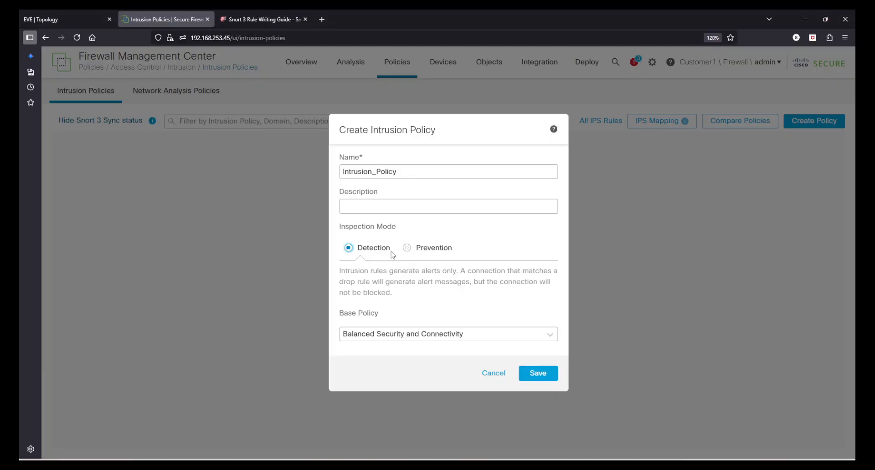
# Choose Balanced Security and Connectivity as the base policy and save the new intrusion policy
pyautogui.click(369, 335)
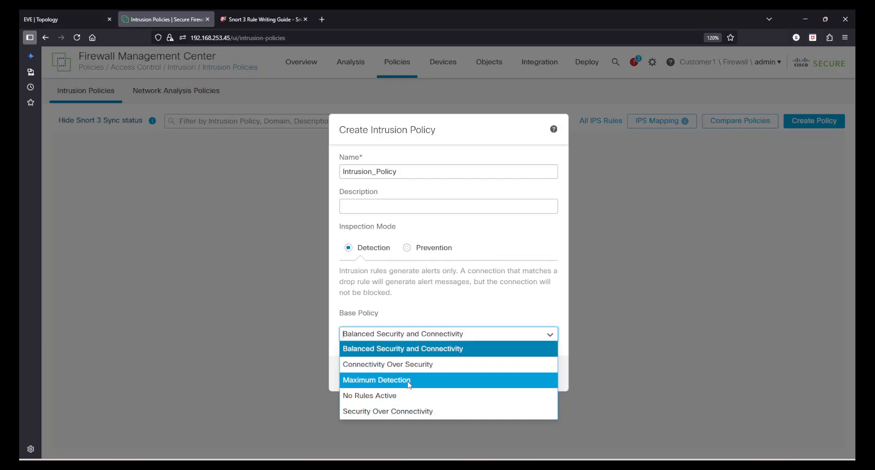
pyautogui.click(414, 353)
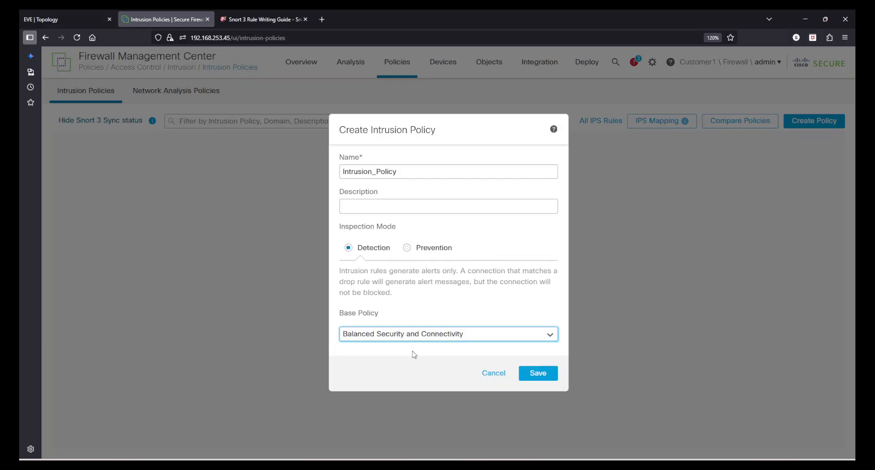
pyautogui.click(453, 301)
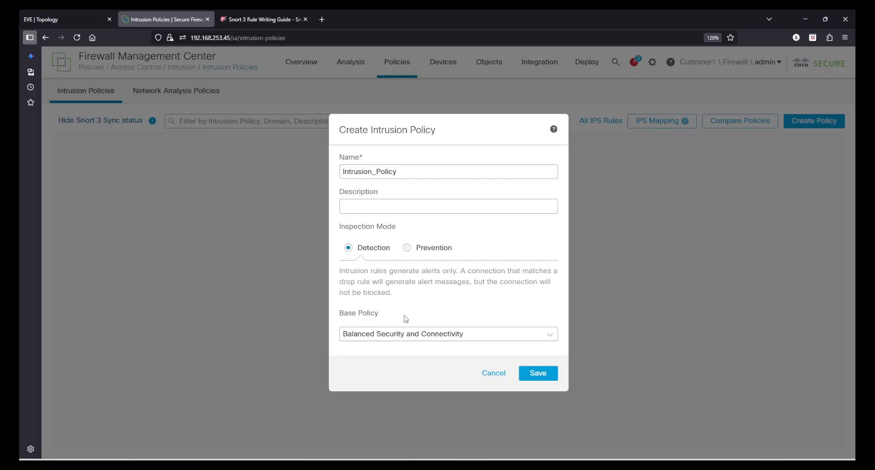
pyautogui.click(535, 373)
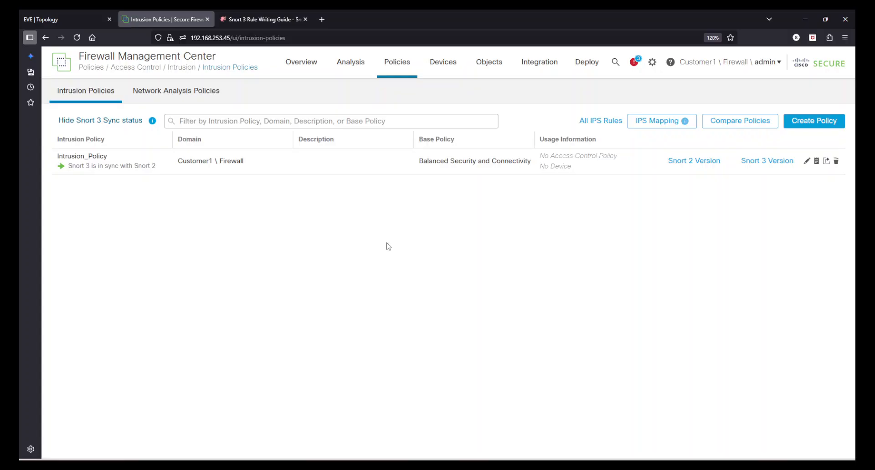
# Open the Snort 3 list of all IPS rules and examine the available rule actions for rule 112:1
pyautogui.click(597, 123)
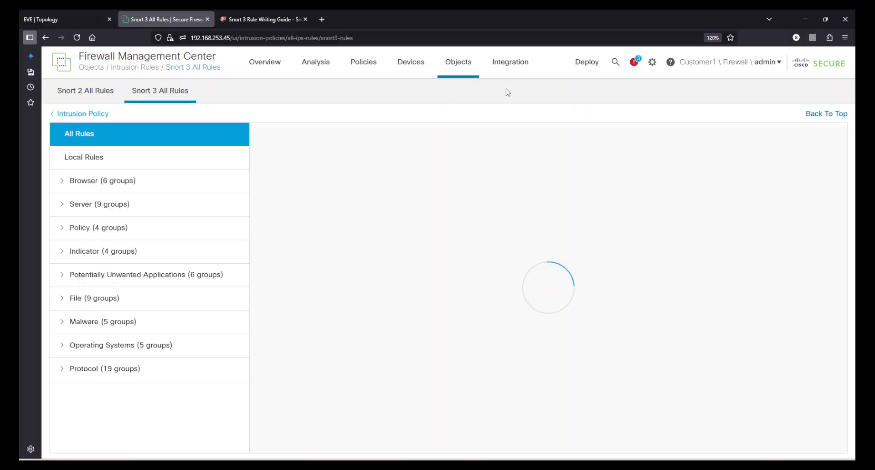
pyautogui.moveTo(460, 70)
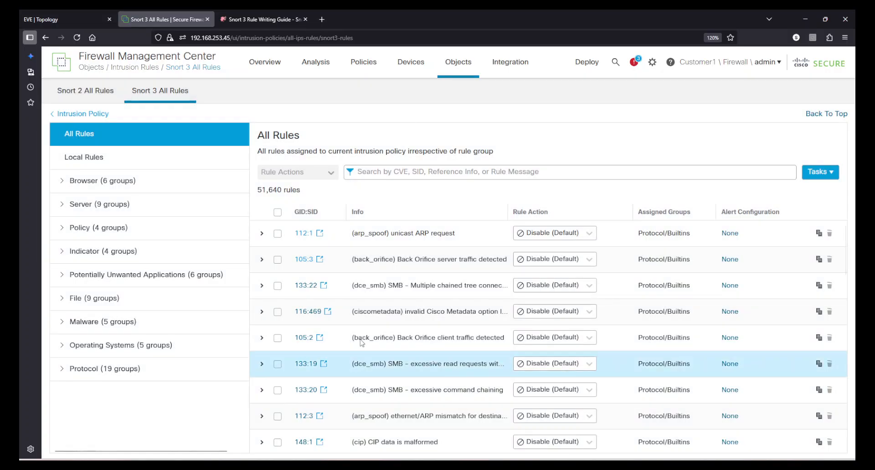
pyautogui.scroll(-1, 453, 243)
pyautogui.scroll(-3, 454, 243)
pyautogui.scroll(4, 453, 243)
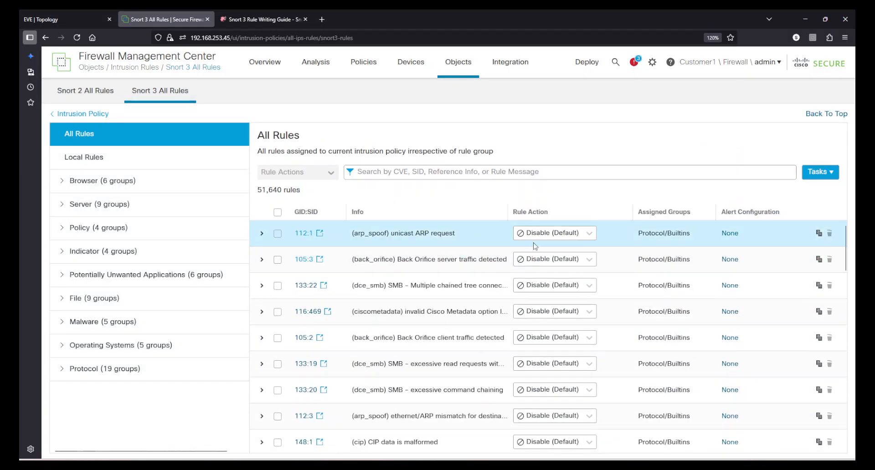
pyautogui.click(549, 233)
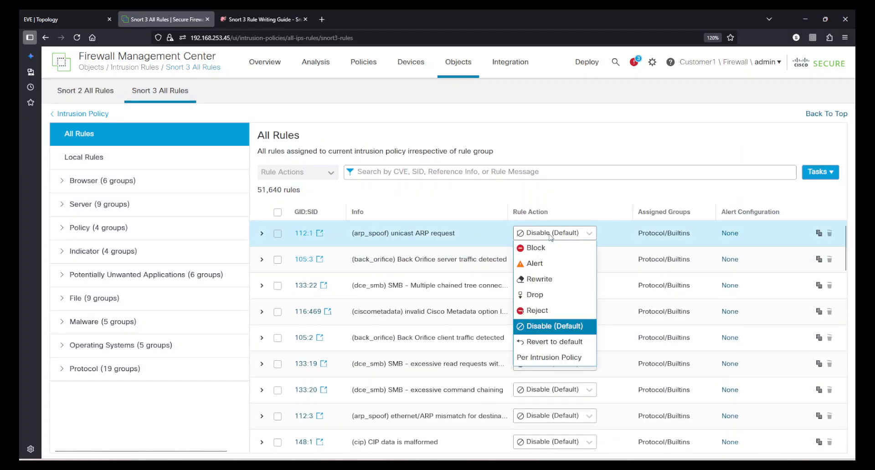
pyautogui.click(599, 203)
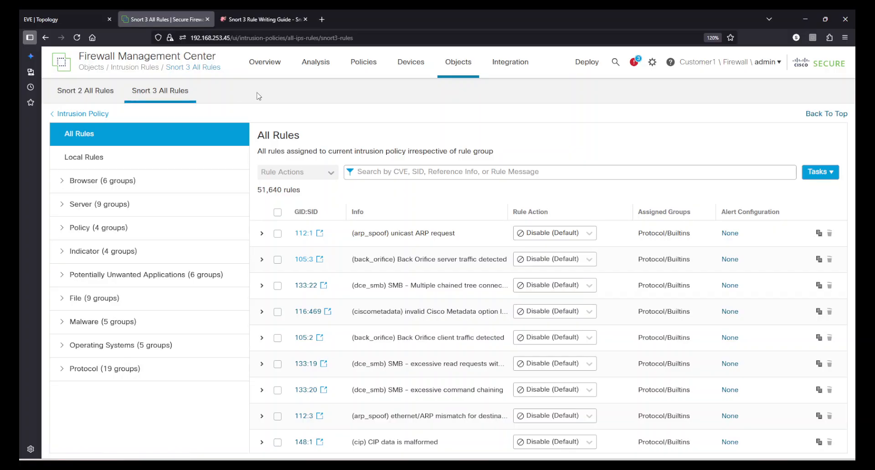
# Browse the Snort 2 rules in the app-detect category
pyautogui.click(105, 95)
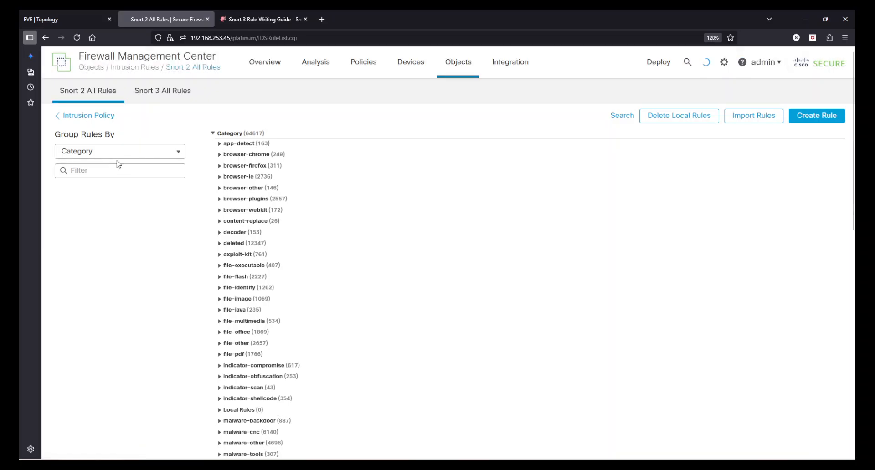
pyautogui.click(220, 144)
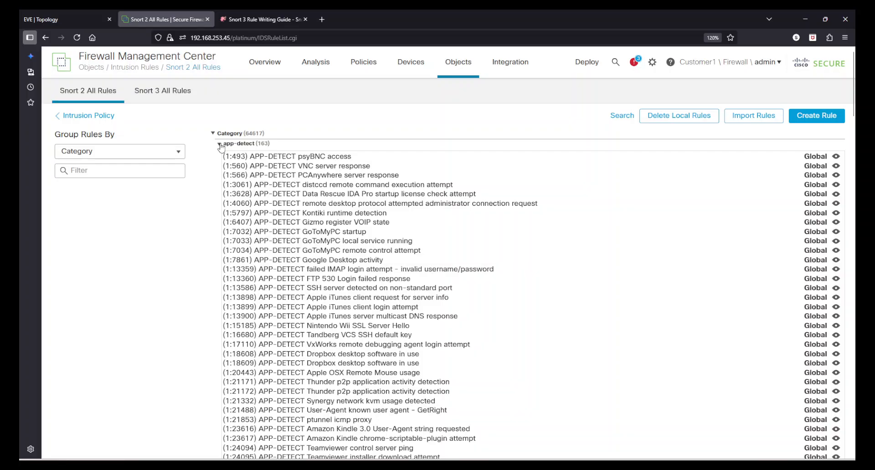
pyautogui.scroll(-7, 341, 326)
pyautogui.scroll(7, 341, 325)
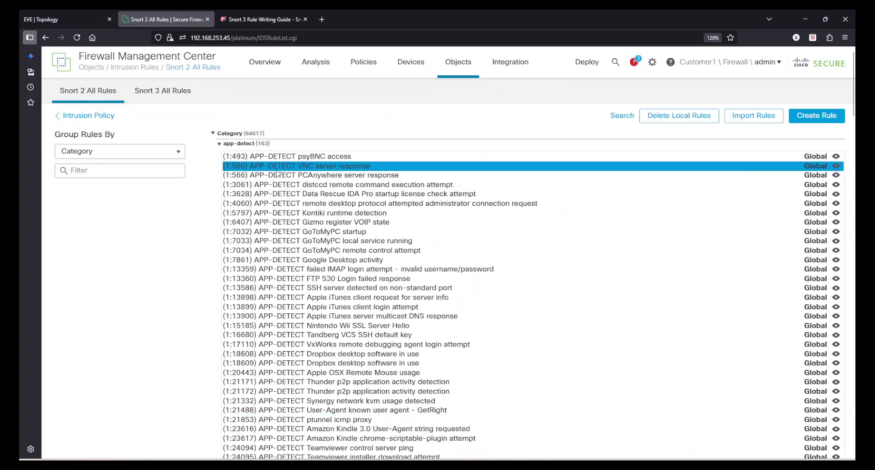
pyautogui.click(220, 143)
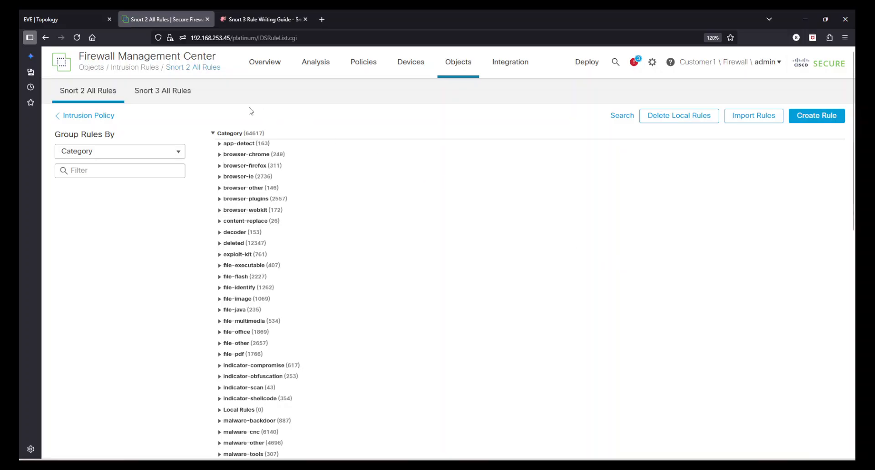
# Return to the Snort 3 rules and examine the rule definitions of 112:1 and 105:3
pyautogui.click(163, 96)
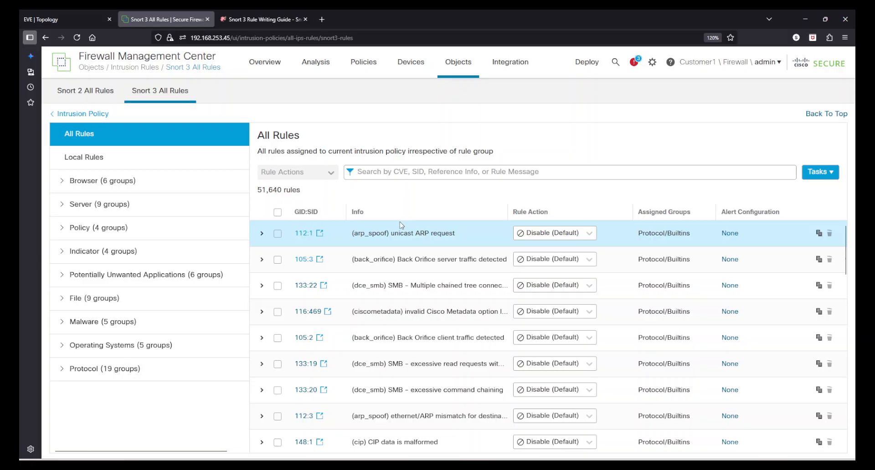
pyautogui.click(262, 233)
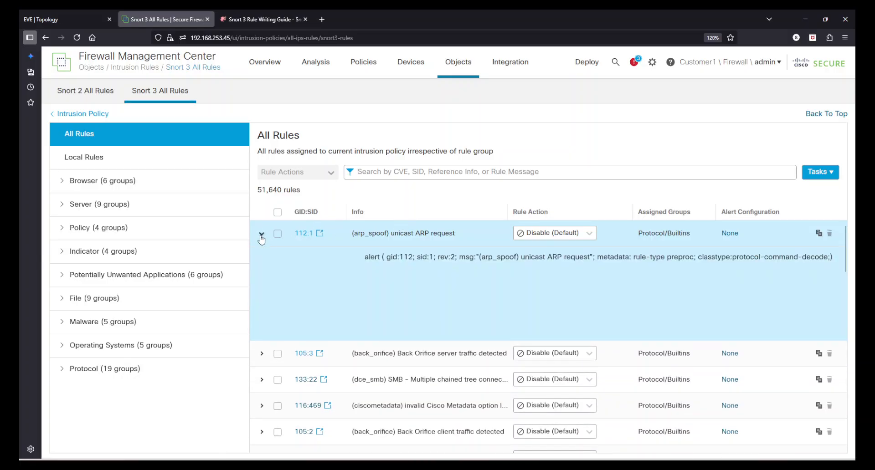
pyautogui.click(262, 234)
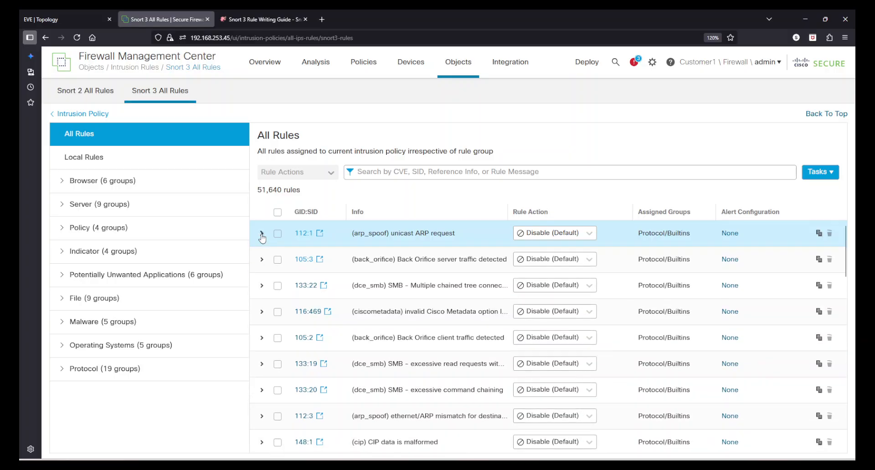
pyautogui.click(261, 234)
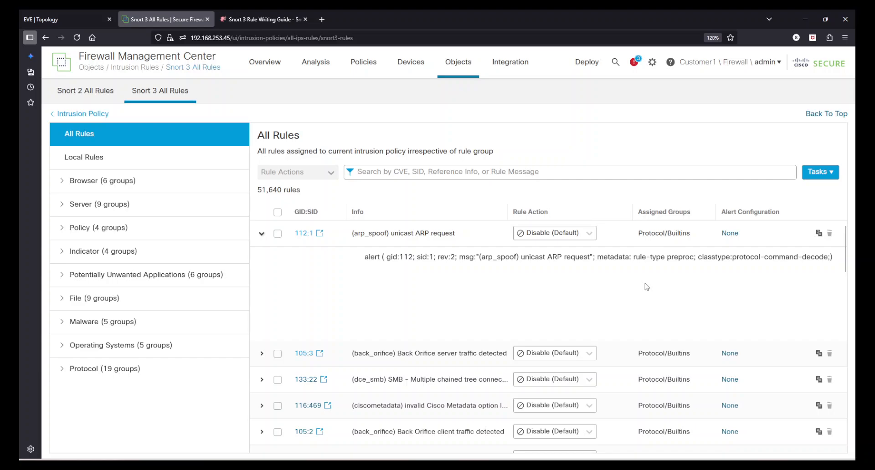
pyautogui.scroll(-3, 646, 287)
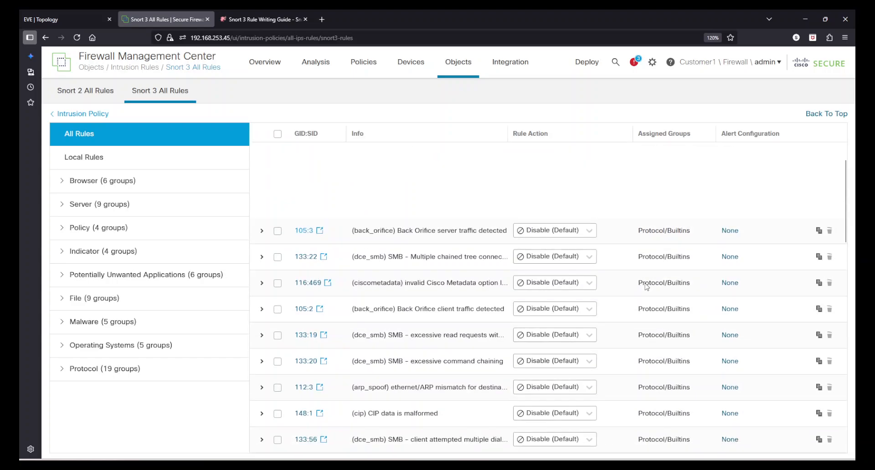
pyautogui.click(262, 232)
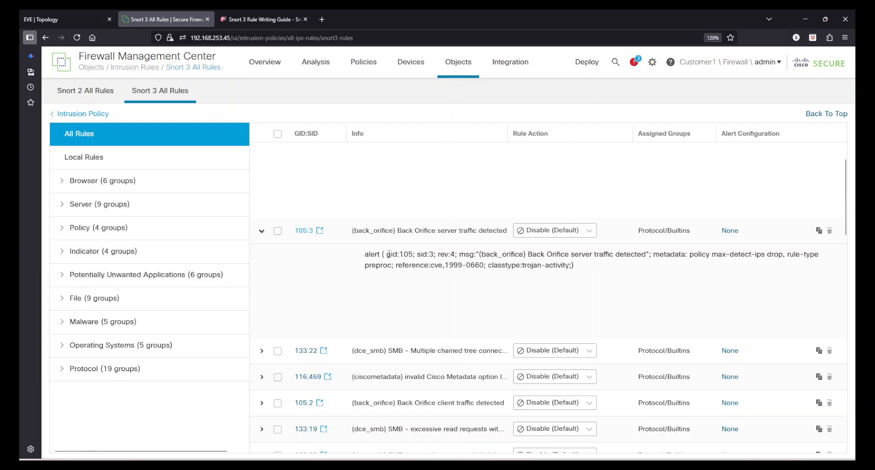
pyautogui.moveTo(365, 254); pyautogui.dragTo(613, 257)
pyautogui.click(622, 292)
pyautogui.moveTo(599, 264); pyautogui.dragTo(460, 267)
pyautogui.click(484, 284)
pyautogui.click(261, 233)
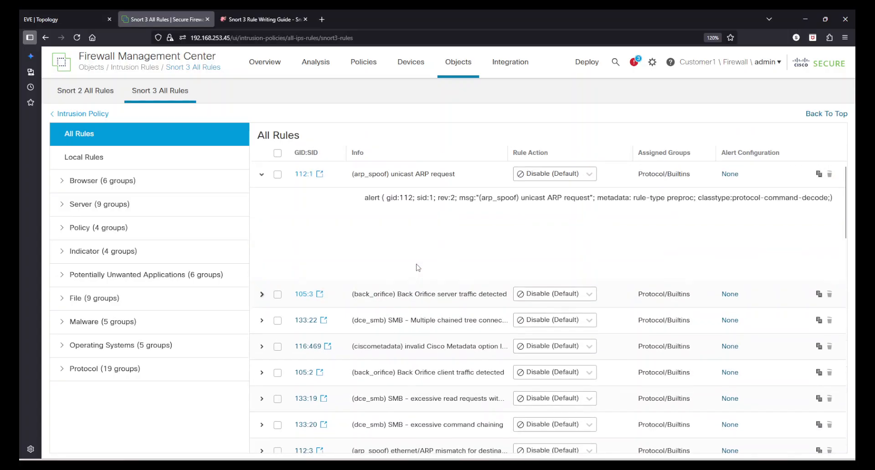
# Expand and examine the Snort 3 rule definitions of 112:4 and 112:2
pyautogui.click(263, 234)
pyautogui.scroll(-5, 264, 255)
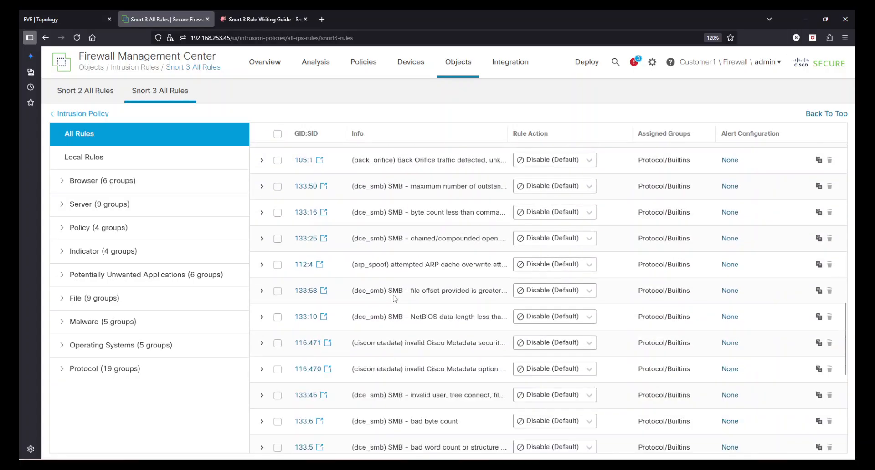
pyautogui.click(262, 265)
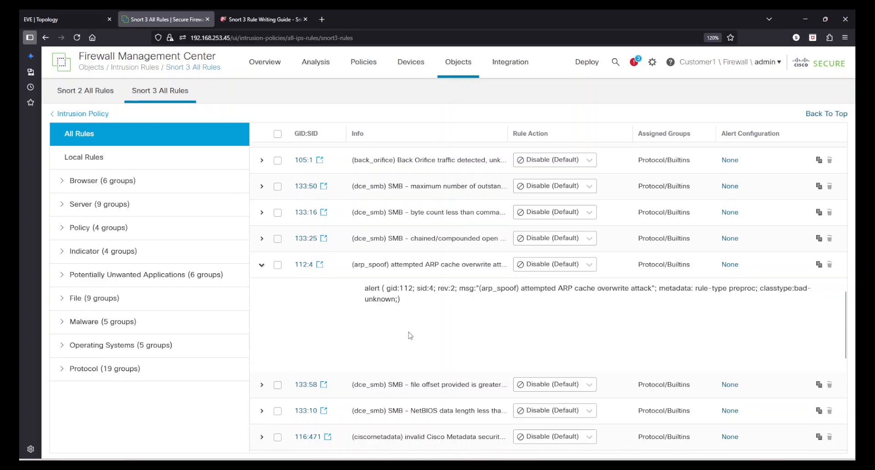
pyautogui.click(261, 265)
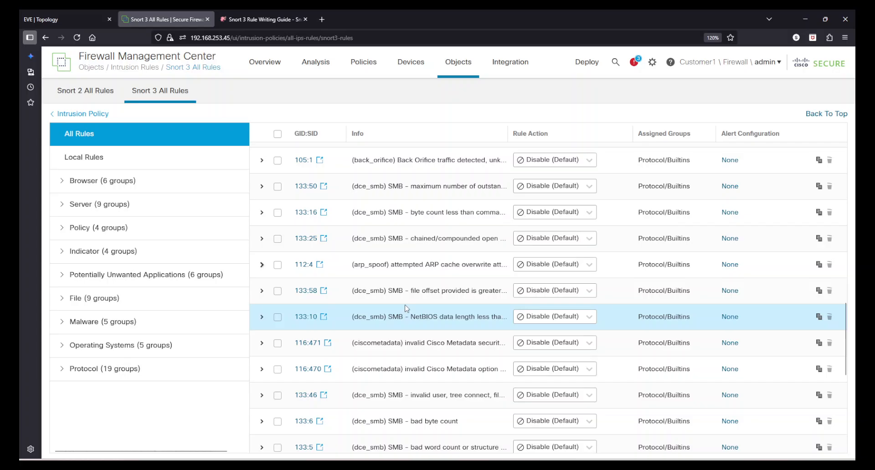
pyautogui.scroll(-15, 420, 279)
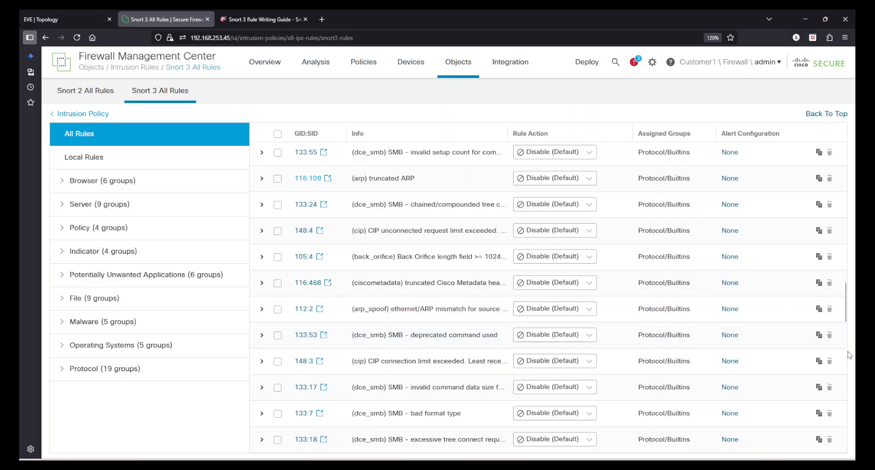
pyautogui.click(261, 309)
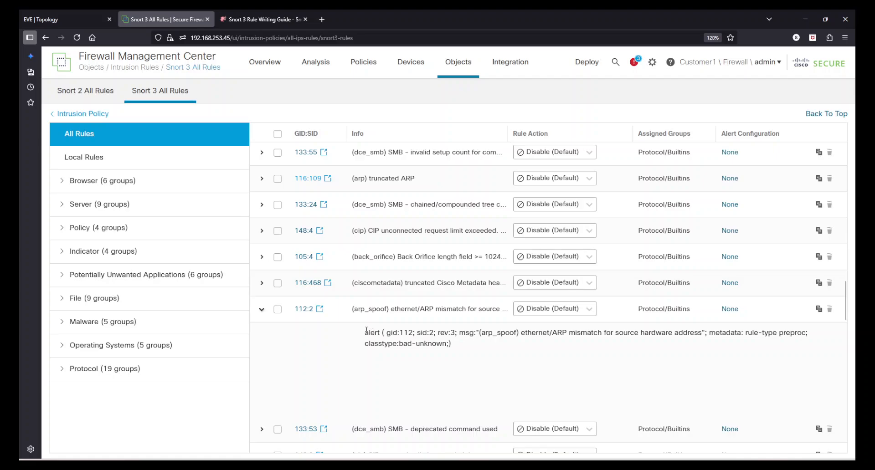
pyautogui.moveTo(365, 332); pyautogui.dragTo(546, 337)
pyautogui.click(456, 350)
pyautogui.scroll(-1, 463, 353)
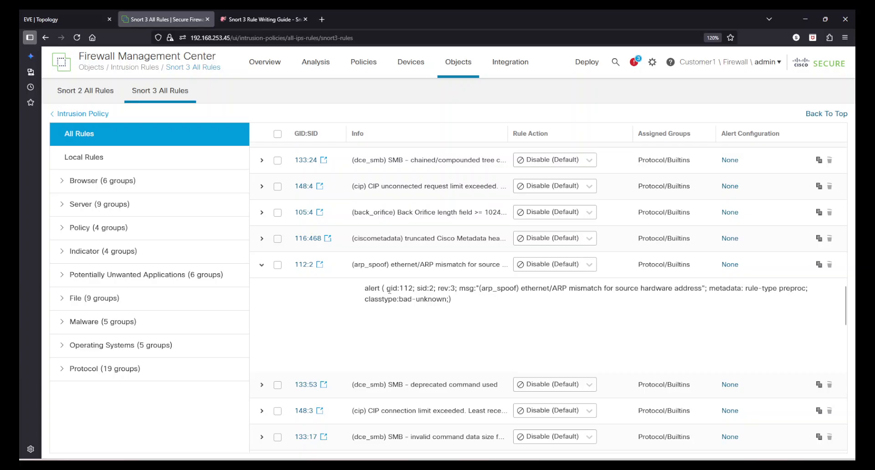
pyautogui.moveTo(389, 289); pyautogui.dragTo(539, 291)
pyautogui.click(570, 318)
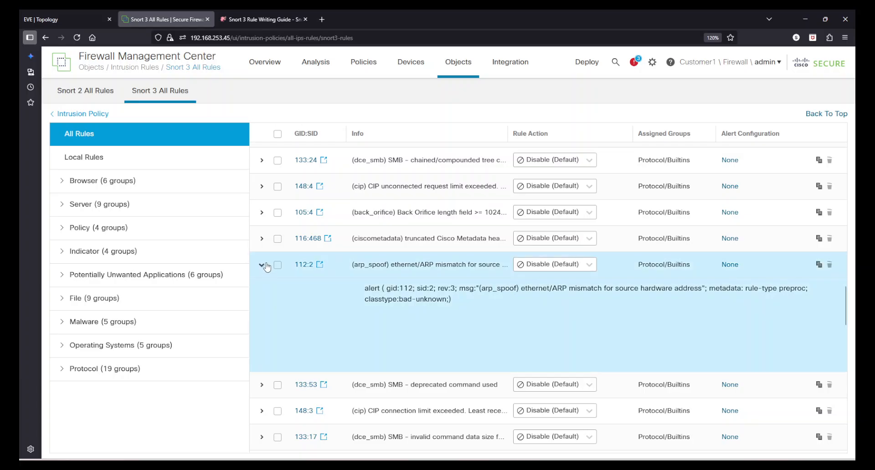
pyautogui.click(261, 265)
# Open the Snort 2 app-detect rule 1:493 APP-DETECT psyBNC access and examine its rule editor fields
pyautogui.click(109, 91)
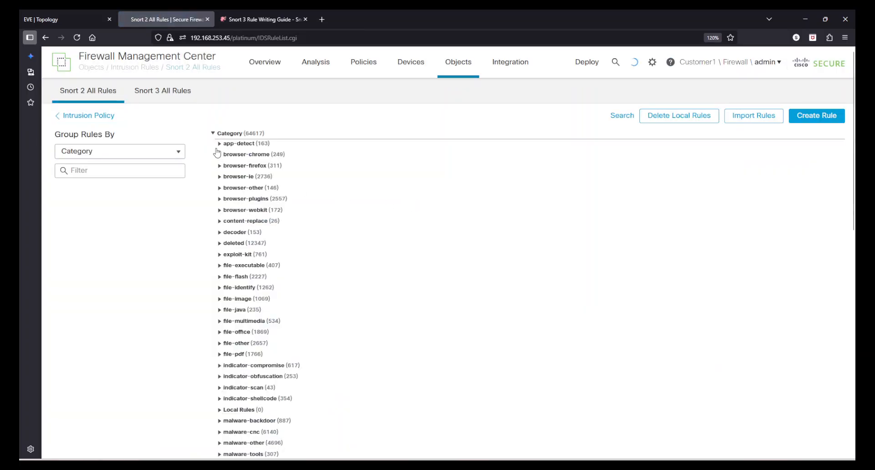
pyautogui.click(220, 144)
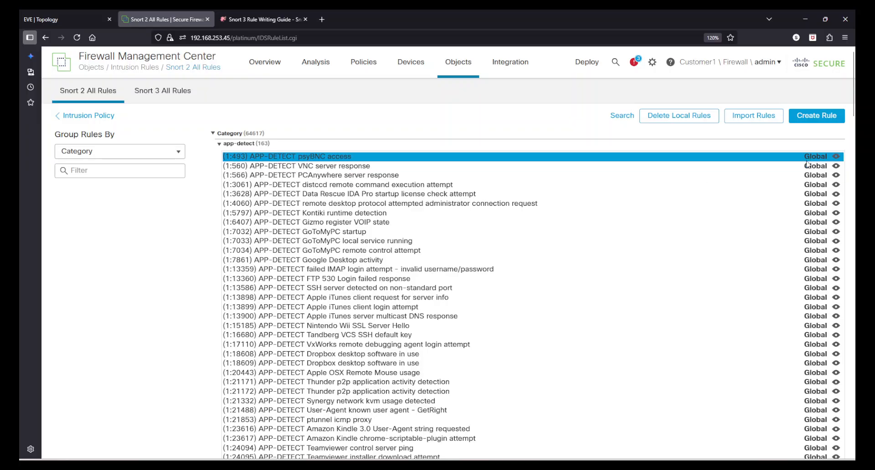
pyautogui.click(835, 157)
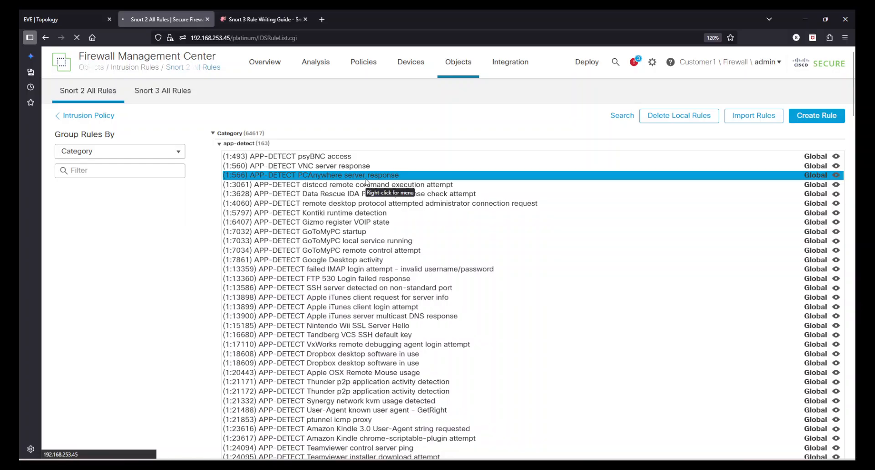
pyautogui.scroll(-5, 222, 235)
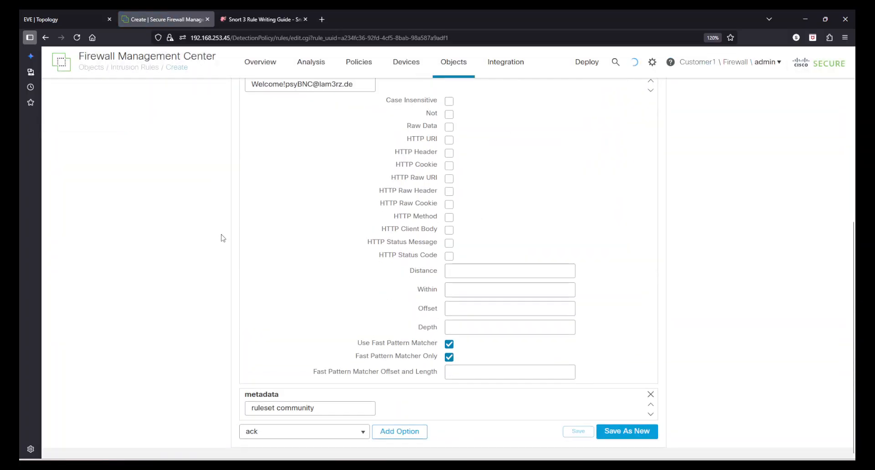
pyautogui.scroll(6, 221, 238)
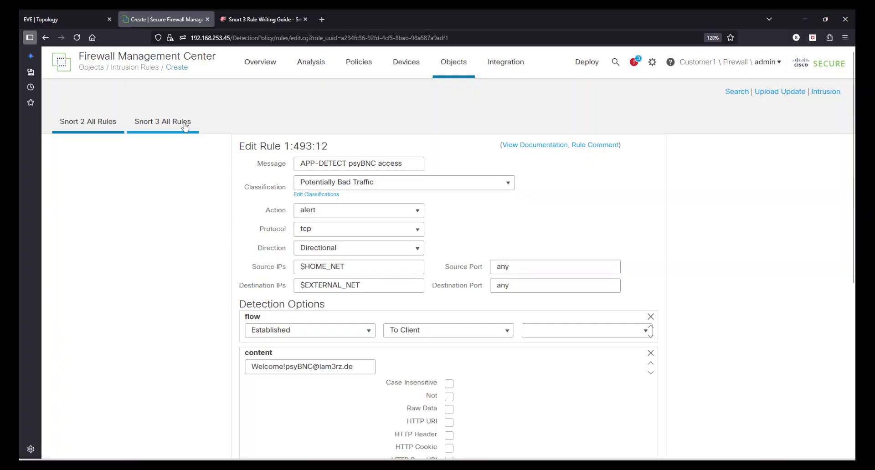
# Open the Snort 3 Browser WebKit rule group and expand the definition of rule 1:17218
pyautogui.click(172, 129)
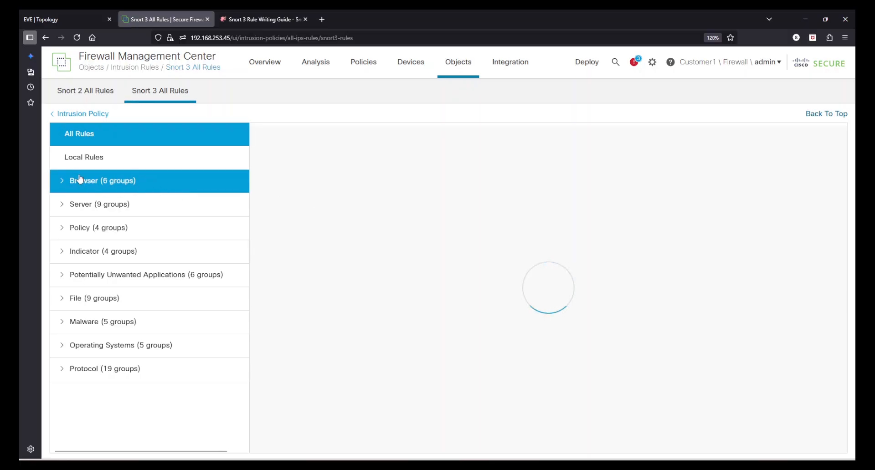
pyautogui.click(56, 186)
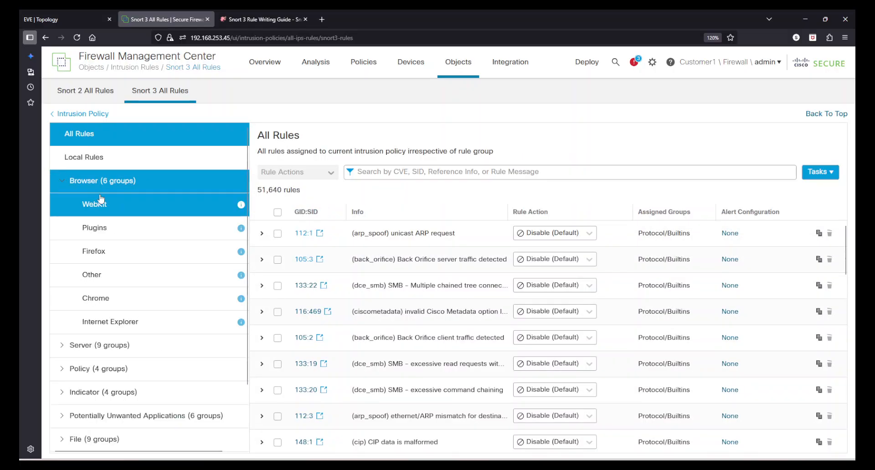
pyautogui.click(121, 210)
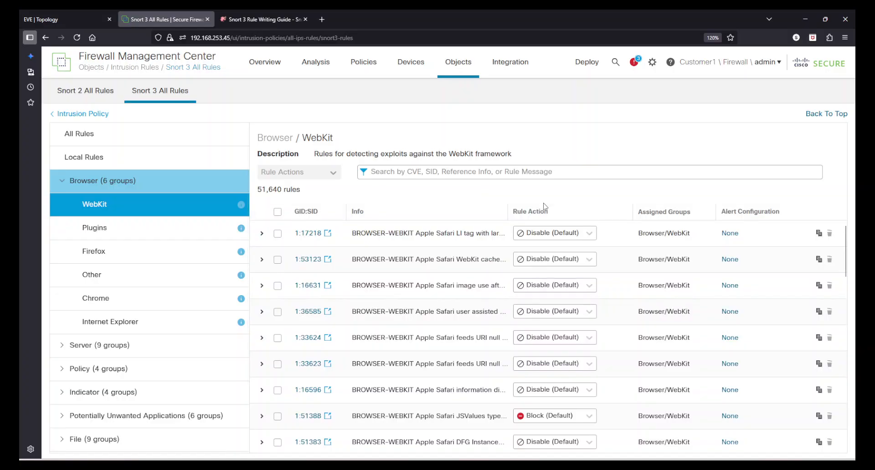
pyautogui.click(263, 233)
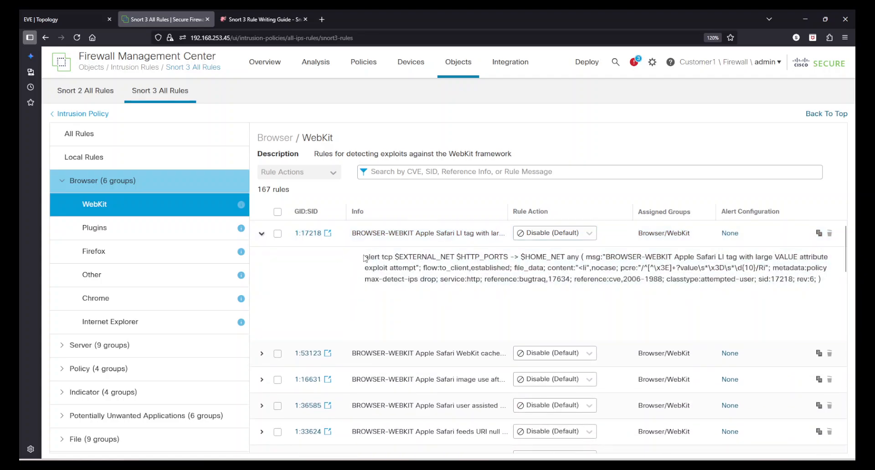
# Highlight and examine the action, protocol and network variables in rule 1:17218's definition
pyautogui.moveTo(370, 258); pyautogui.dragTo(389, 258)
pyautogui.click(457, 258)
pyautogui.moveTo(457, 257); pyautogui.dragTo(508, 257)
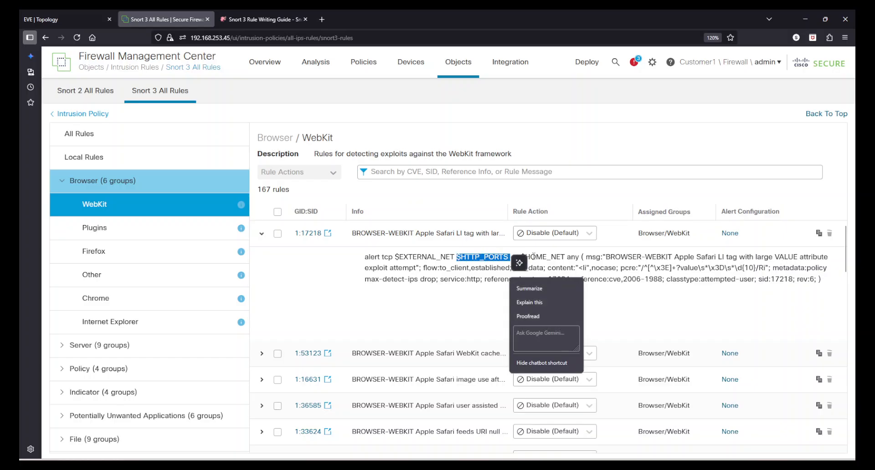
pyautogui.click(566, 256)
pyautogui.doubleClick(572, 257)
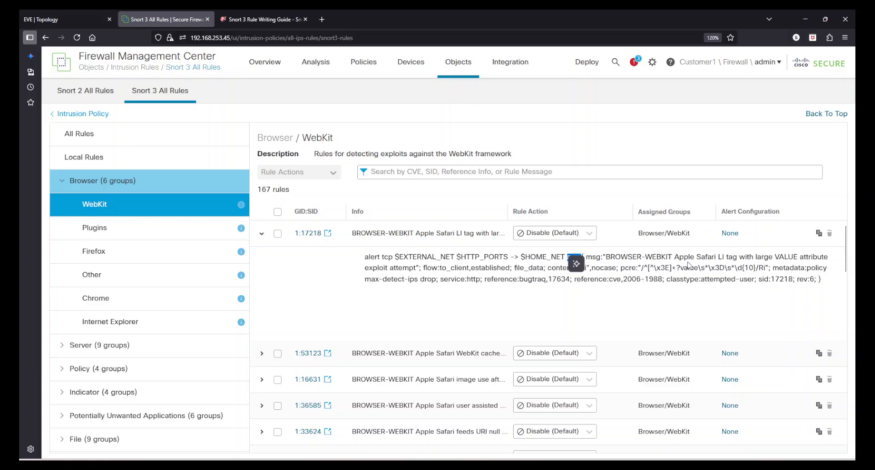
pyautogui.click(460, 256)
pyautogui.moveTo(365, 257); pyautogui.dragTo(816, 291)
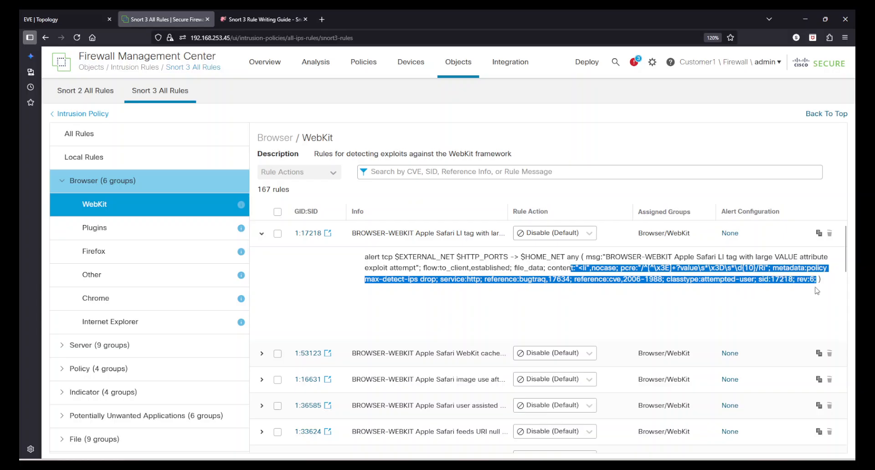
pyautogui.click(696, 305)
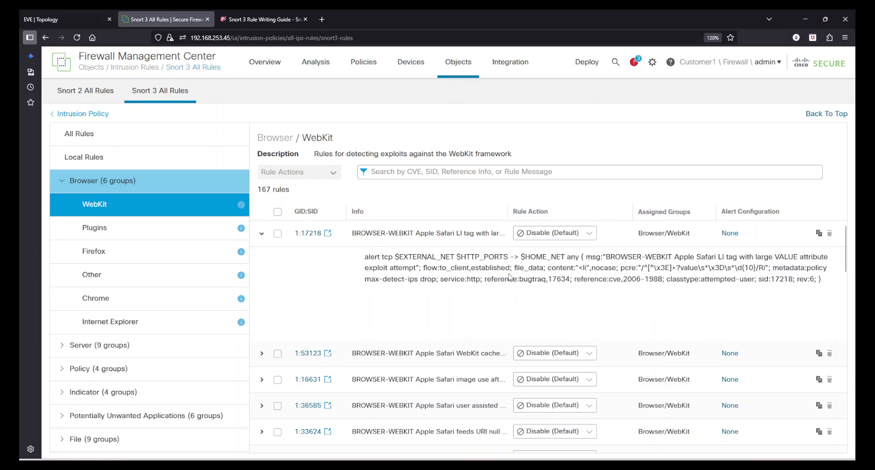
pyautogui.doubleClick(418, 256)
pyautogui.doubleClick(485, 257)
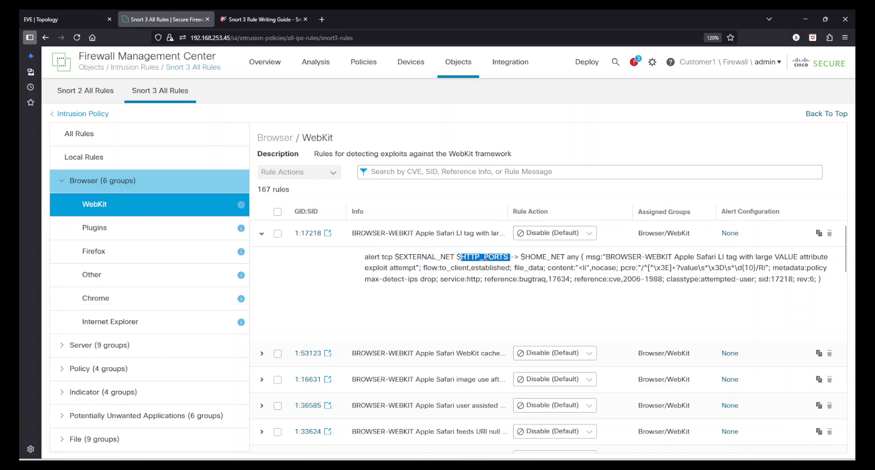
pyautogui.click(506, 298)
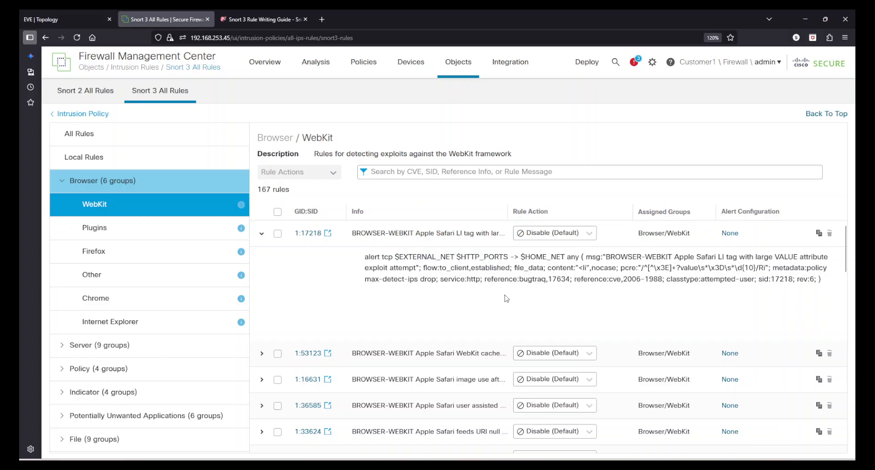
pyautogui.doubleClick(548, 257)
pyautogui.click(490, 308)
# Open RoutedFTD_Access_Control_Policy, edit the Allow DNS and ICMP rule, and view its inspection settings
pyautogui.click(93, 90)
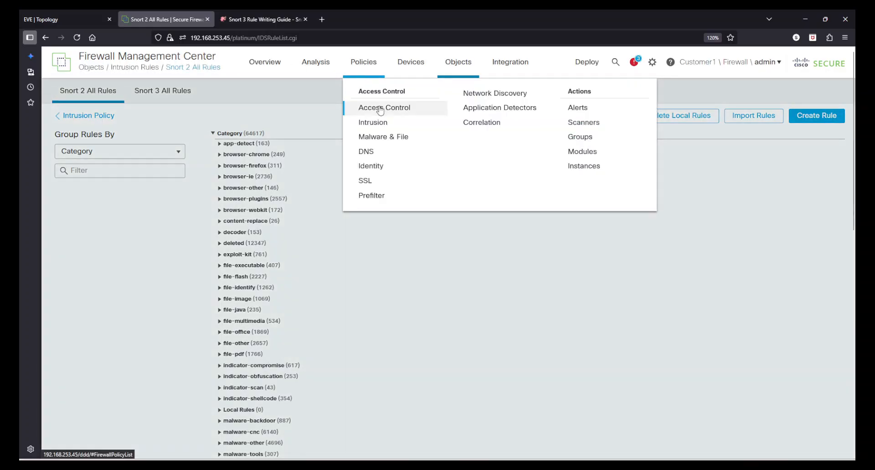
pyautogui.click(371, 164)
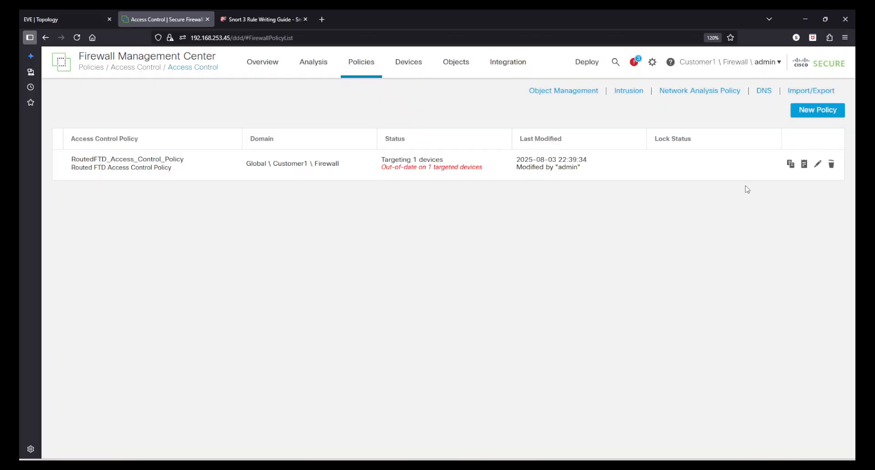
pyautogui.click(817, 163)
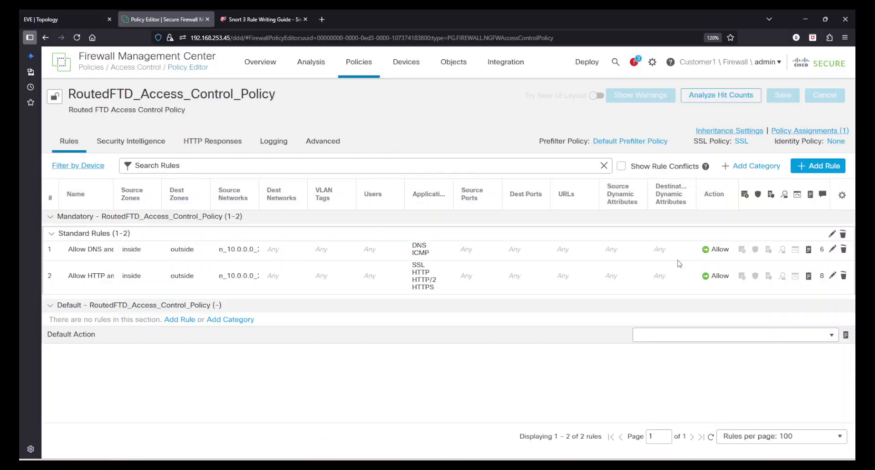
pyautogui.click(831, 249)
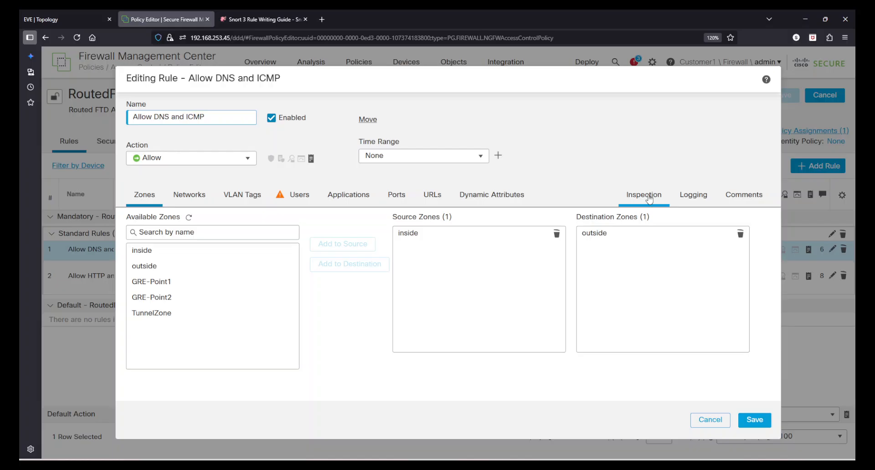
pyautogui.click(649, 199)
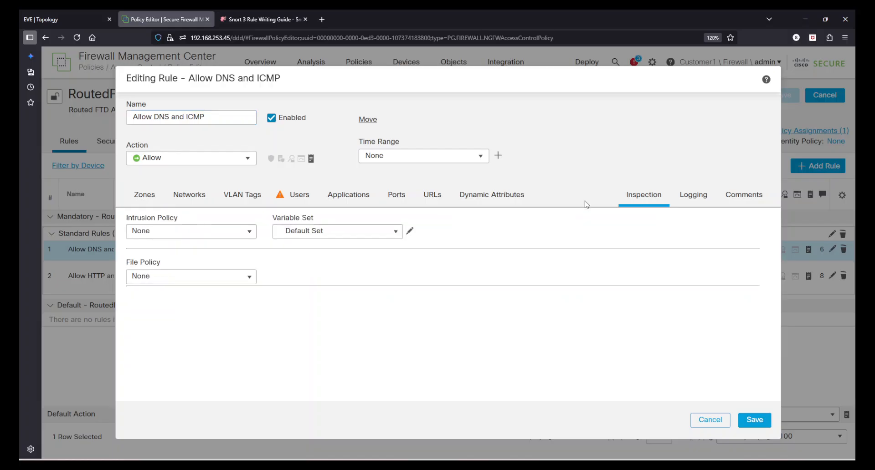
# Review the intrusion policy and variable set choices for the rule, then cancel without saving
pyautogui.click(246, 232)
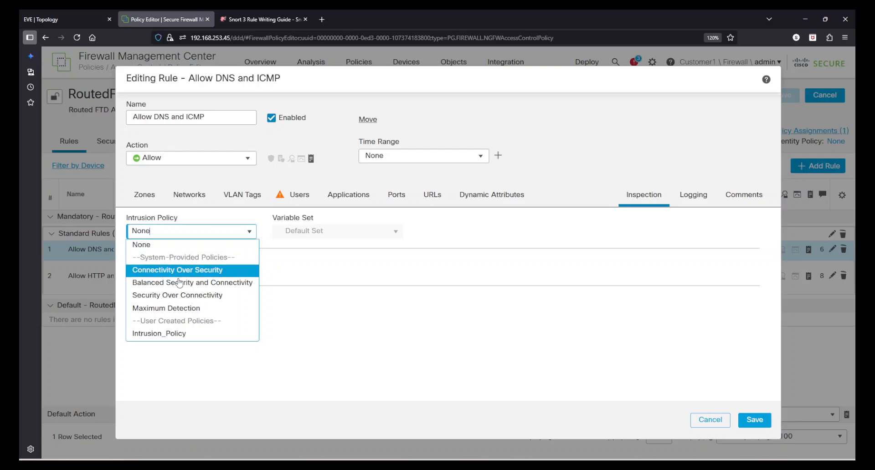
pyautogui.click(492, 379)
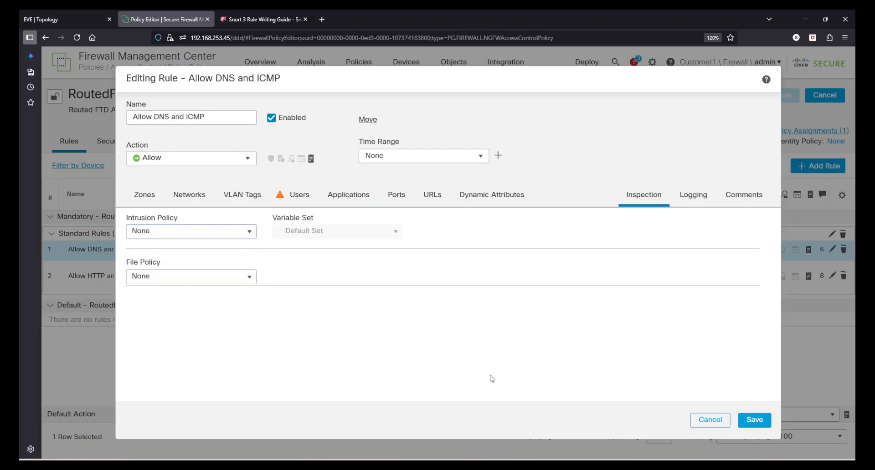
pyautogui.moveTo(272, 217); pyautogui.dragTo(320, 221)
pyautogui.click(320, 221)
pyautogui.click(711, 419)
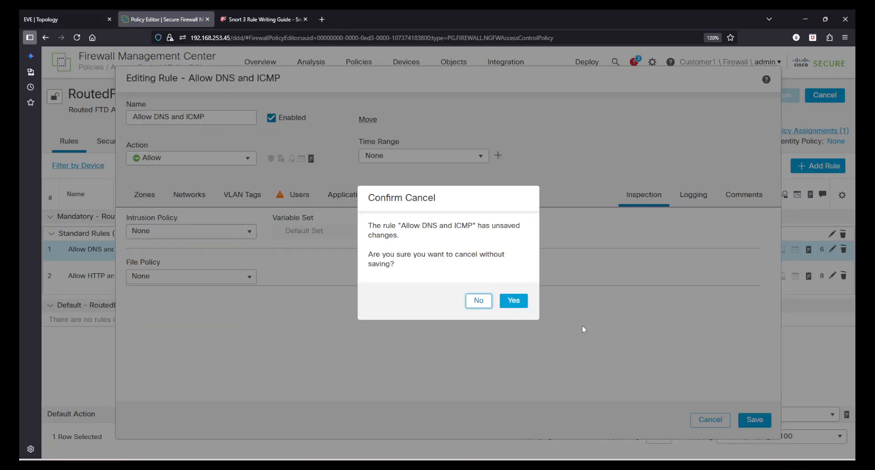
pyautogui.click(514, 302)
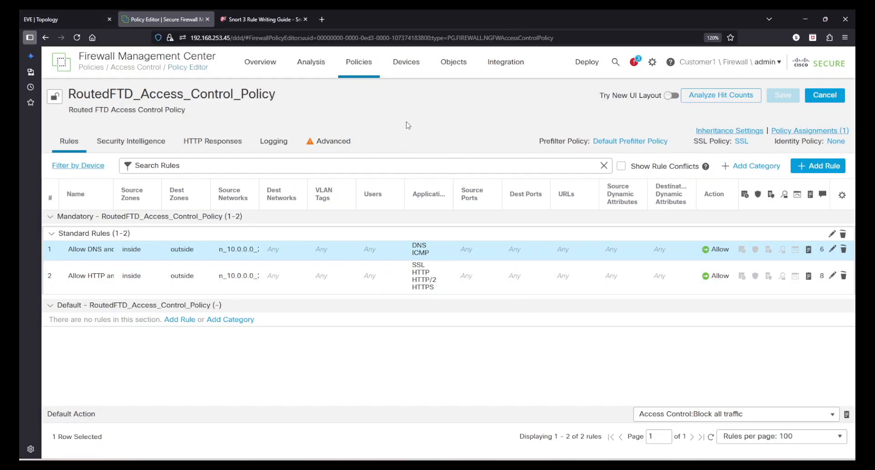
# Open the intrusion policies list, then the Variable Set objects in Object Management
pyautogui.click(360, 64)
pyautogui.click(370, 122)
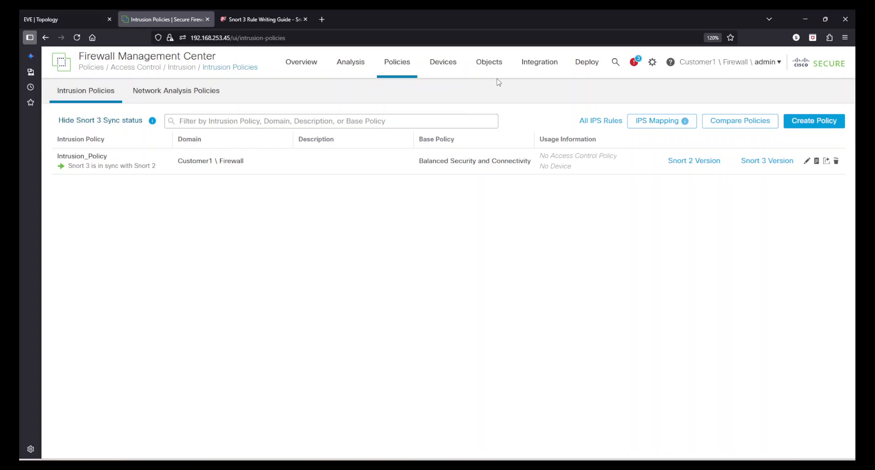
pyautogui.click(493, 62)
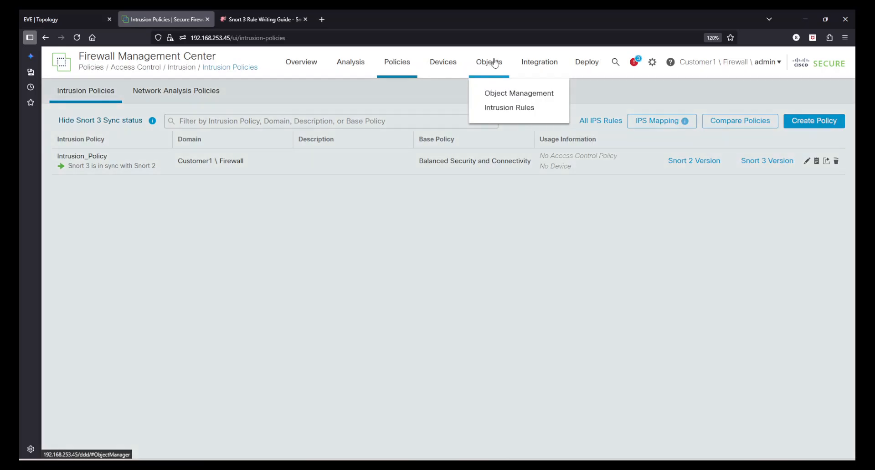
pyautogui.click(511, 98)
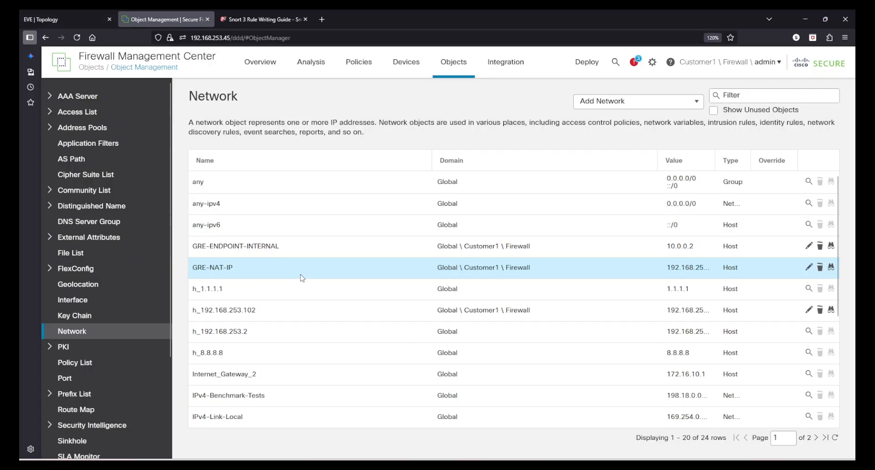
pyautogui.scroll(-3, 112, 374)
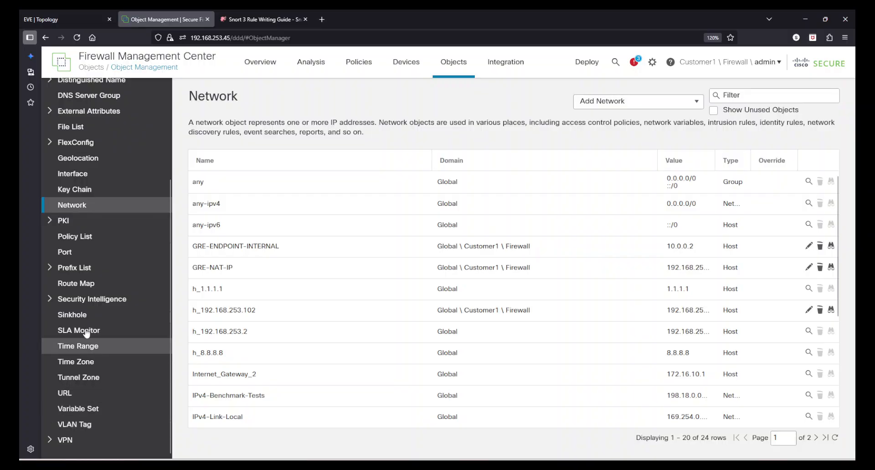
pyautogui.click(97, 409)
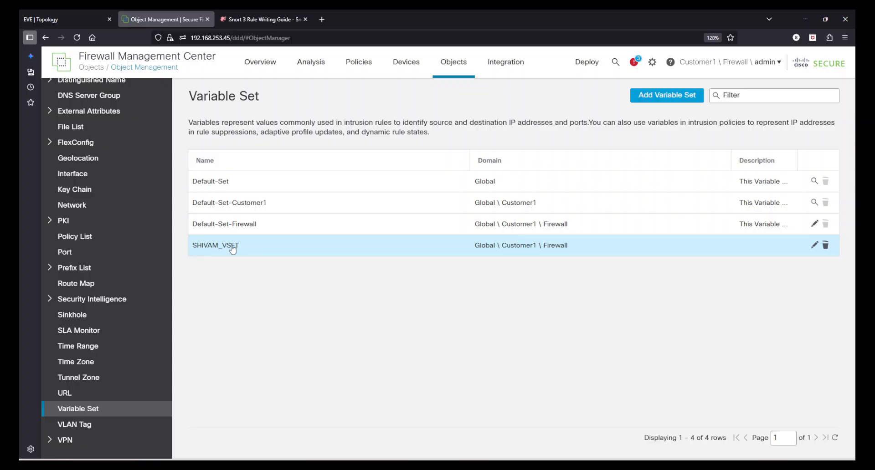
# Review the SHIVAM_VSET variable set's variables, close it, and delete the SHIVAM_VSET variable set
pyautogui.click(247, 250)
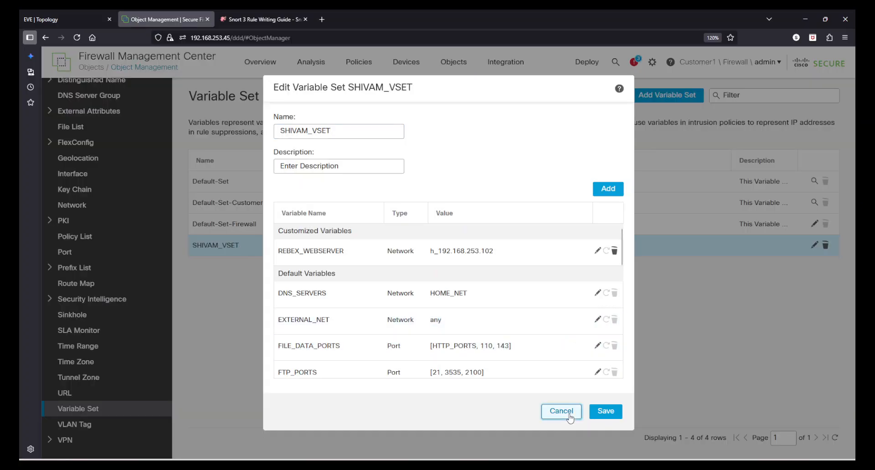
pyautogui.click(570, 413)
pyautogui.click(824, 245)
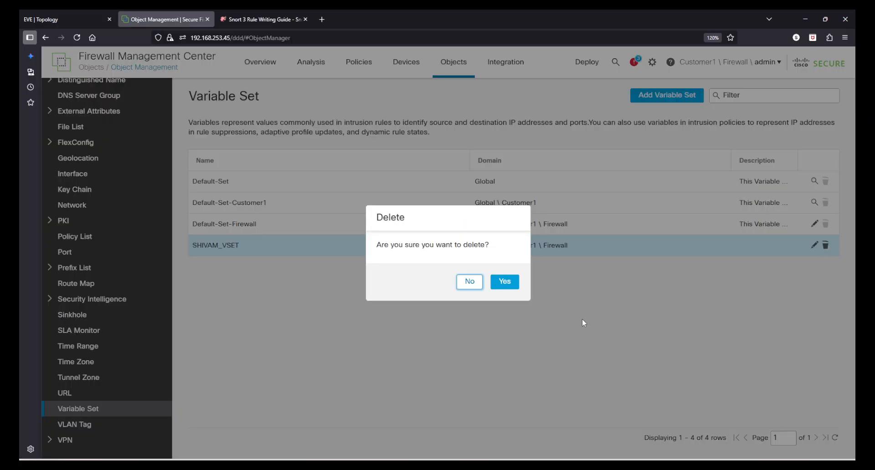
pyautogui.click(506, 282)
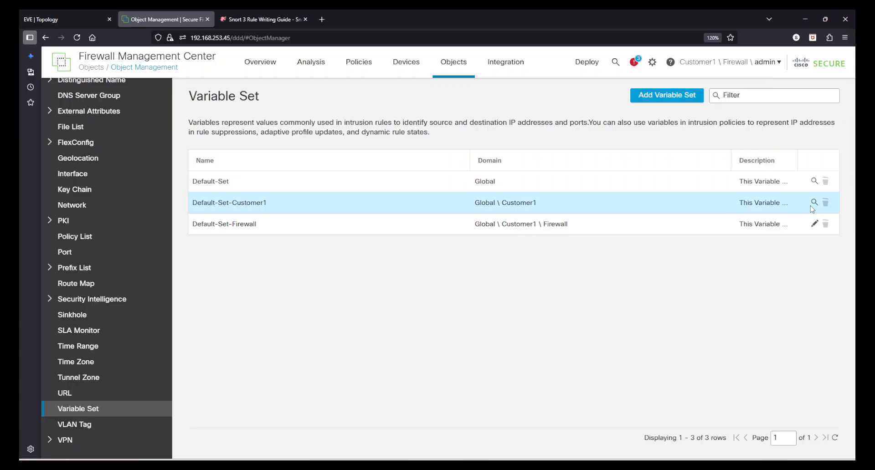
# Open the Default-Set-Firewall variable set and review its variables, including the EXTERNAL_NET and HTTP_SERVERS definitions
pyautogui.click(814, 224)
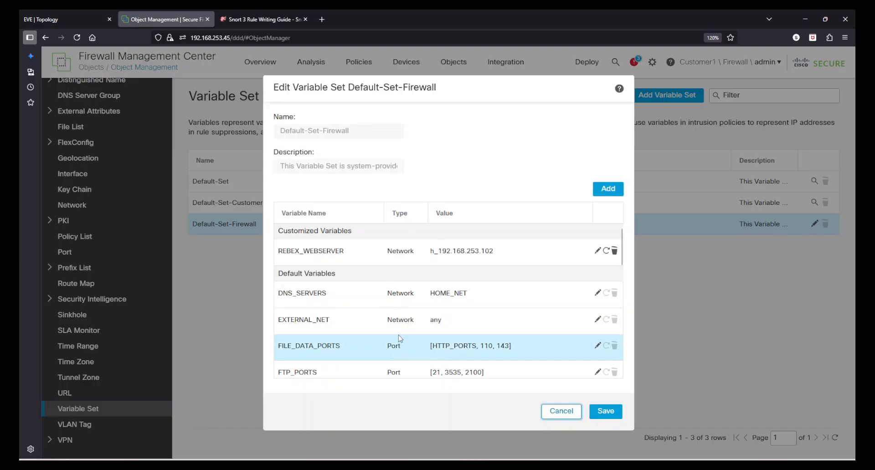
pyautogui.doubleClick(326, 324)
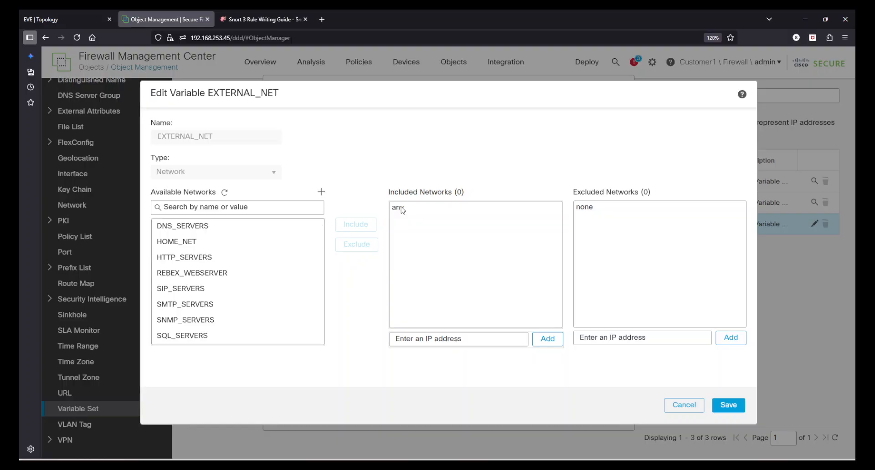
pyautogui.click(679, 408)
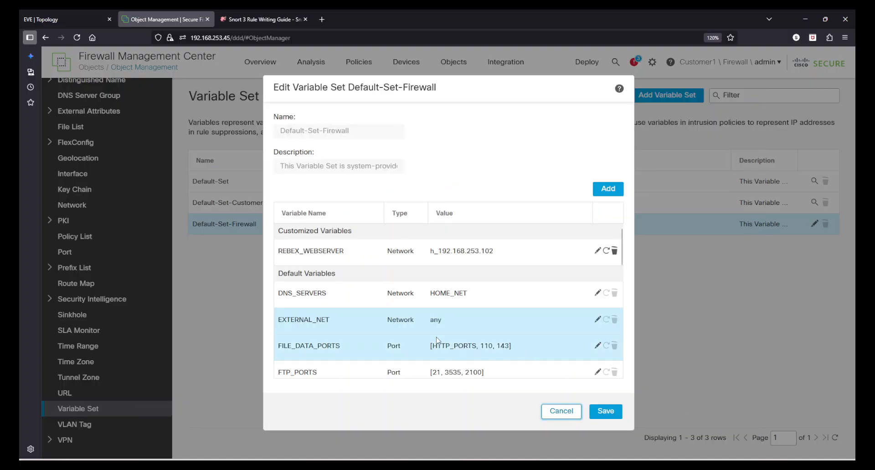
pyautogui.scroll(-3, 436, 339)
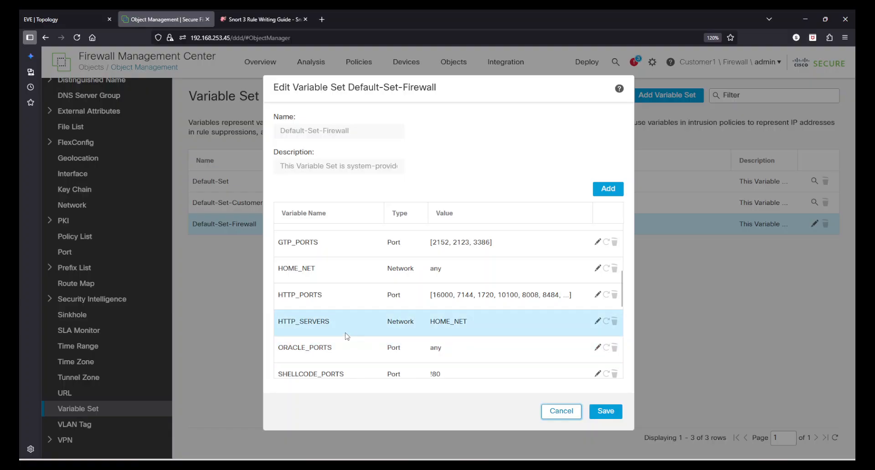
pyautogui.click(435, 324)
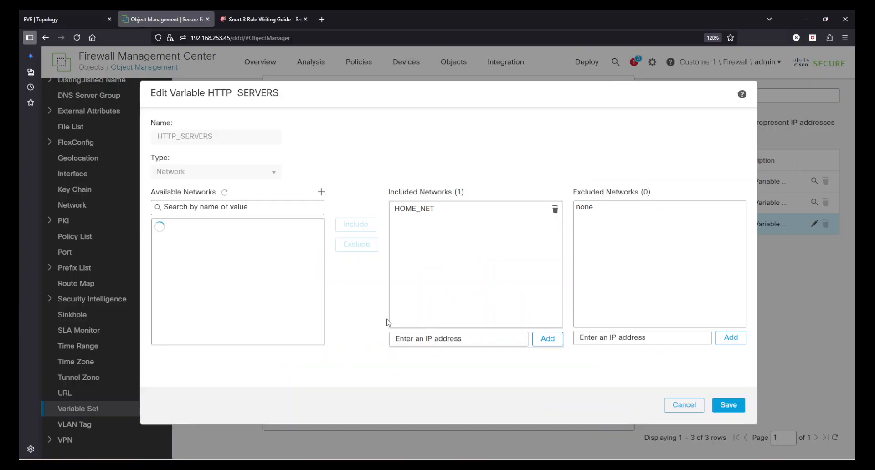
pyautogui.moveTo(223, 137); pyautogui.dragTo(424, 217)
pyautogui.click(683, 404)
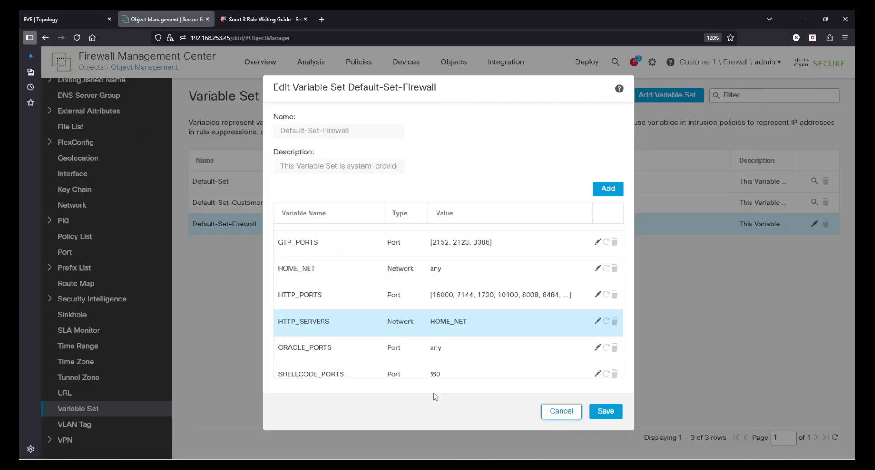
pyautogui.scroll(-1, 383, 331)
pyautogui.scroll(-4, 383, 331)
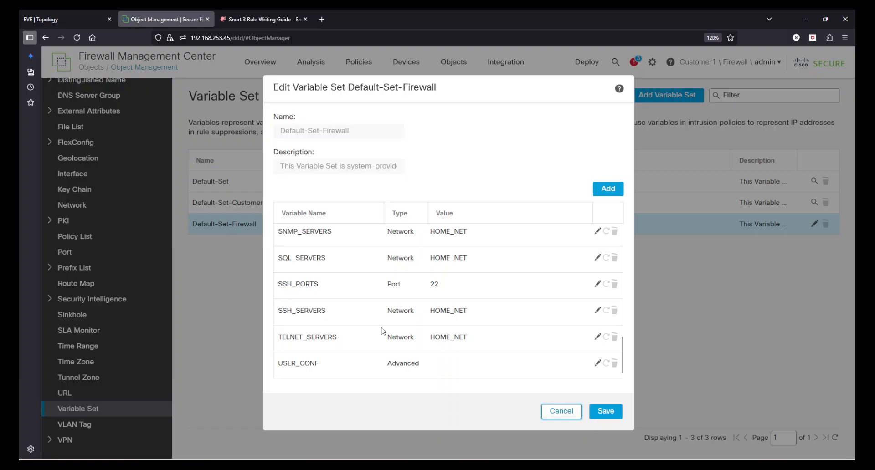
pyautogui.scroll(6, 383, 331)
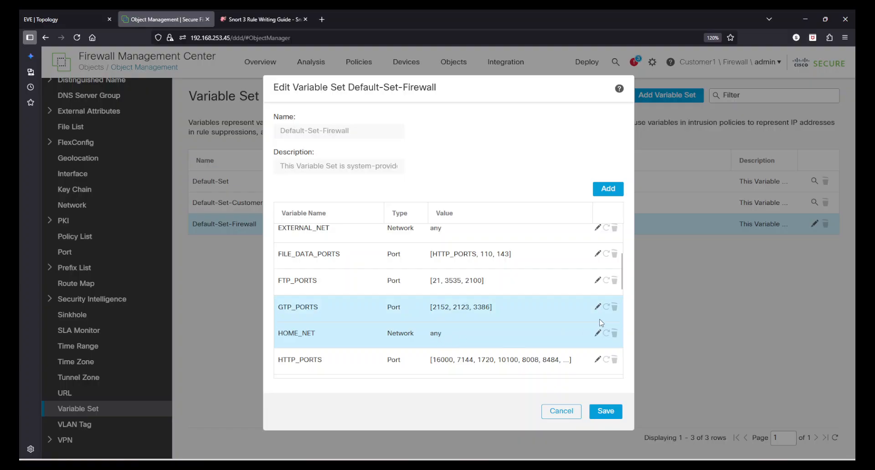
pyautogui.click(597, 333)
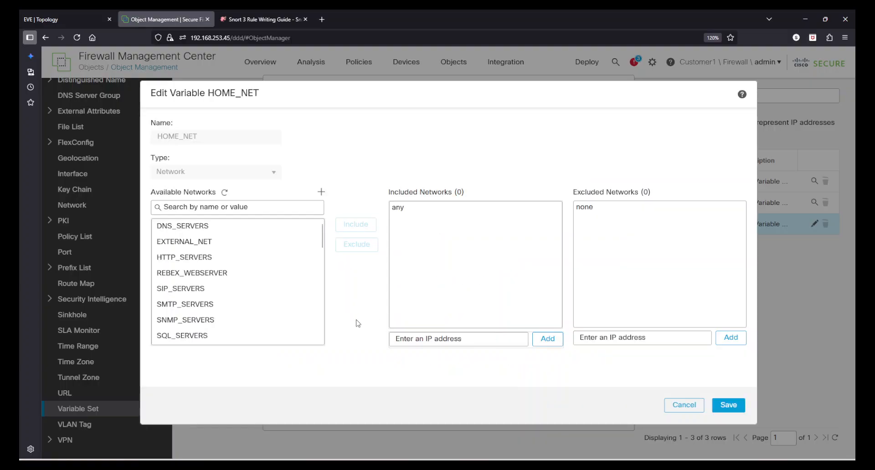
pyautogui.click(182, 275)
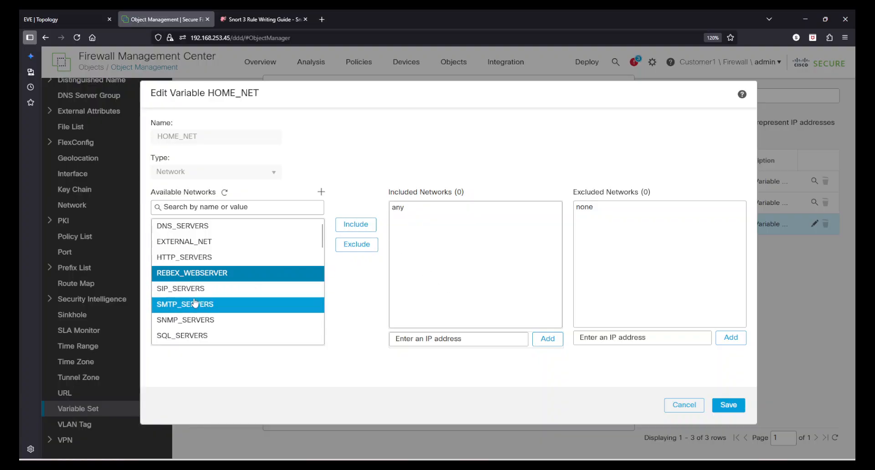
pyautogui.click(225, 290)
pyautogui.click(356, 227)
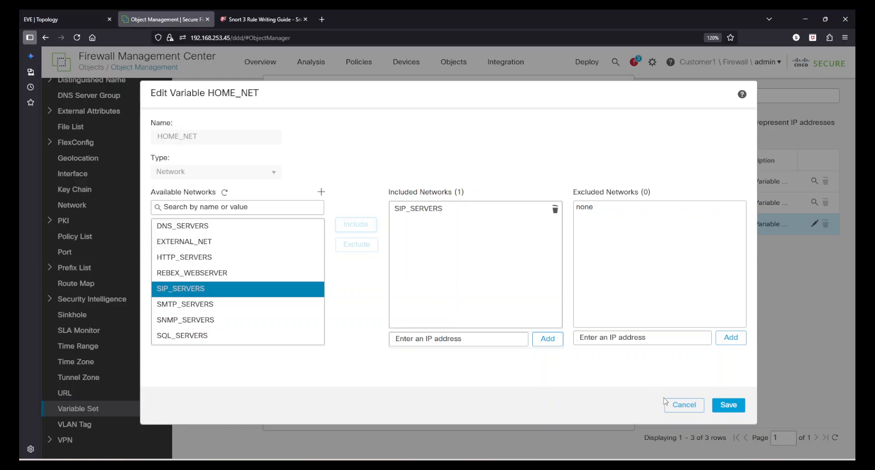
pyautogui.click(683, 405)
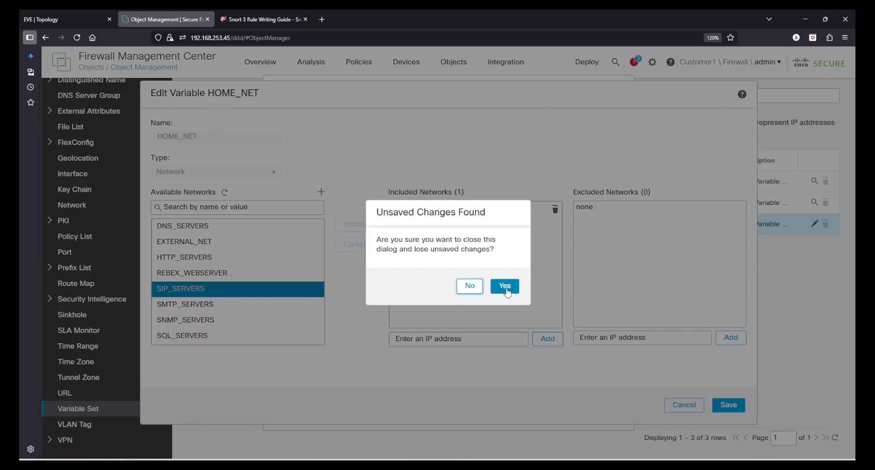
pyautogui.click(504, 287)
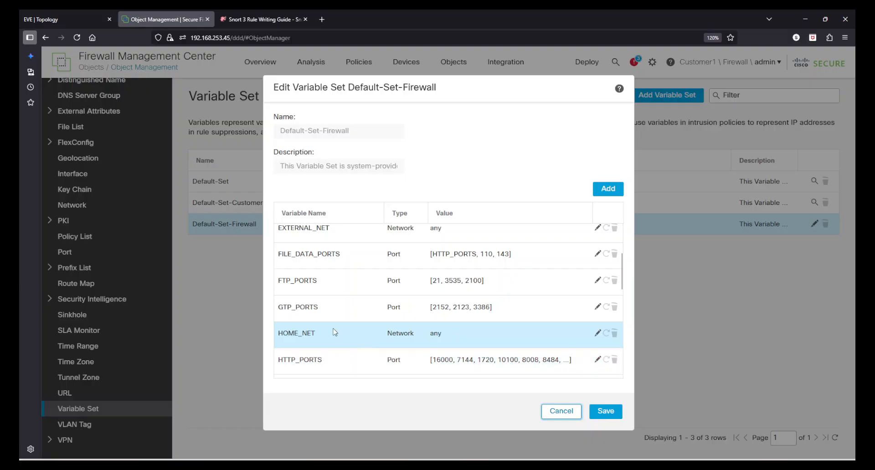
# Scroll through the Default-Set-Firewall variables and inspect the REBEX_WEBSERVER variable's definition without changing it
pyautogui.scroll(3, 355, 342)
pyautogui.scroll(-6, 369, 350)
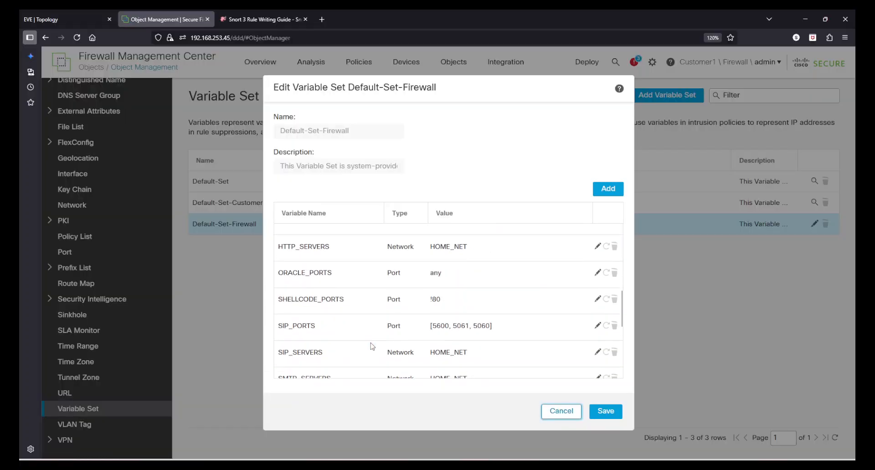
pyautogui.scroll(1, 372, 346)
pyautogui.scroll(5, 372, 346)
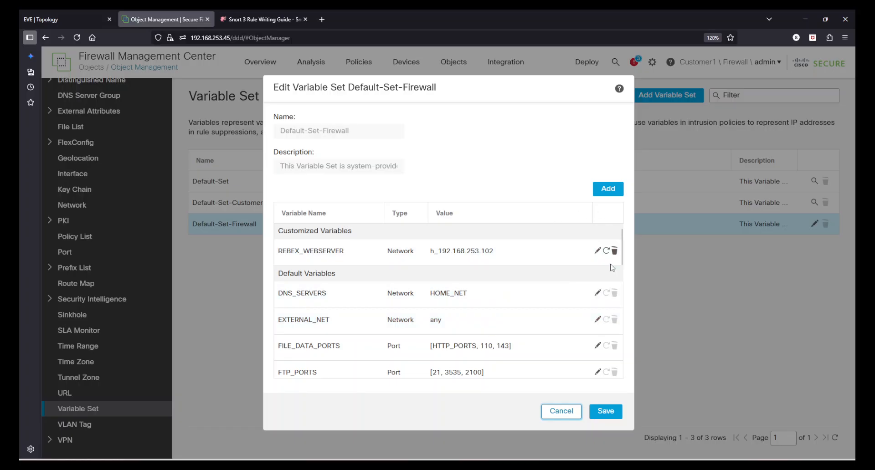
pyautogui.click(336, 254)
pyautogui.moveTo(235, 144); pyautogui.dragTo(108, 119)
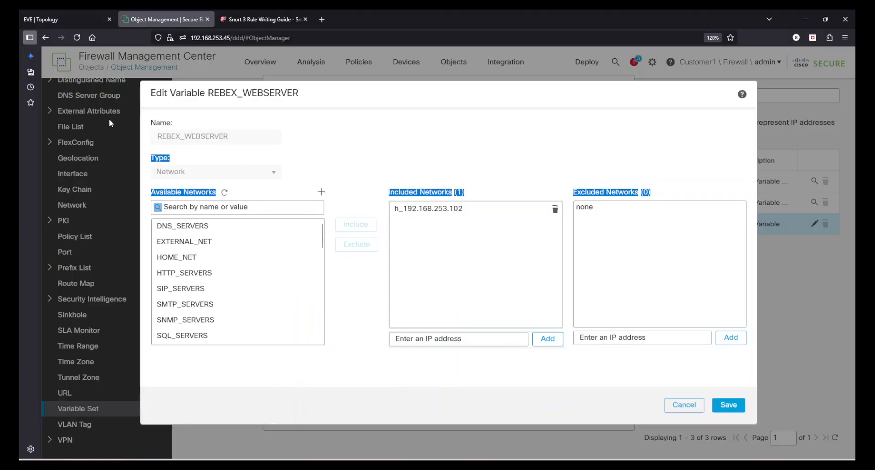
pyautogui.click(701, 405)
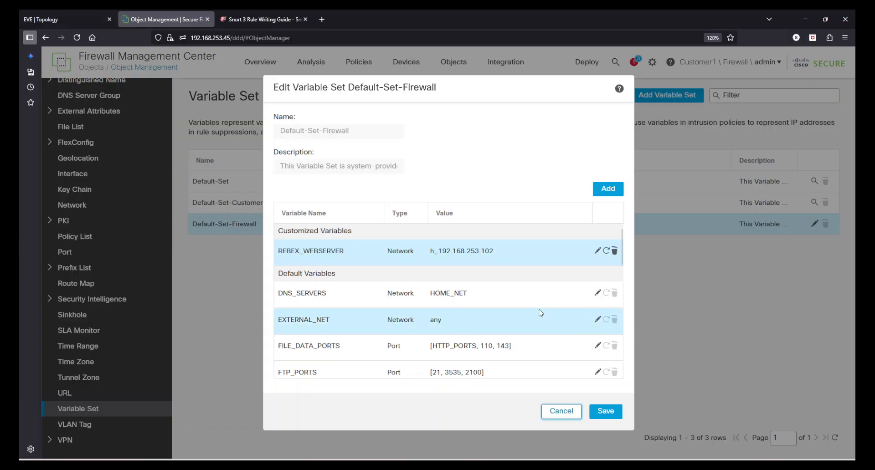
# Add a network variable named GOOGLE_DNS including h_8.8.8.8 to Default-Set-Firewall and save the variable set
pyautogui.click(608, 189)
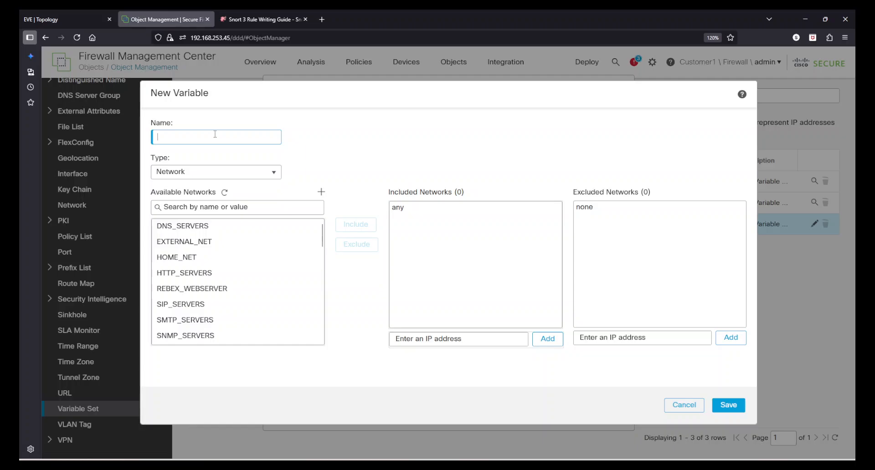
pyautogui.write('REBEX')
pyautogui.scroll(-5, 264, 313)
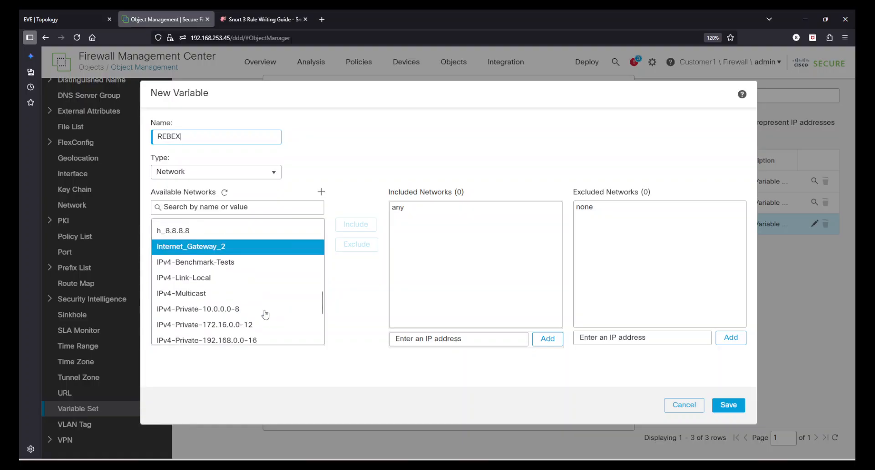
pyautogui.scroll(3, 265, 317)
pyautogui.scroll(-3, 265, 317)
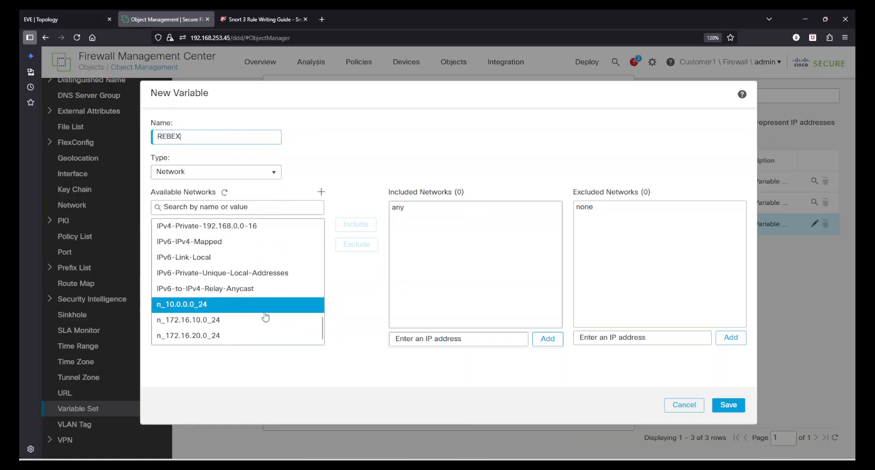
pyautogui.scroll(5, 265, 317)
pyautogui.scroll(3, 266, 317)
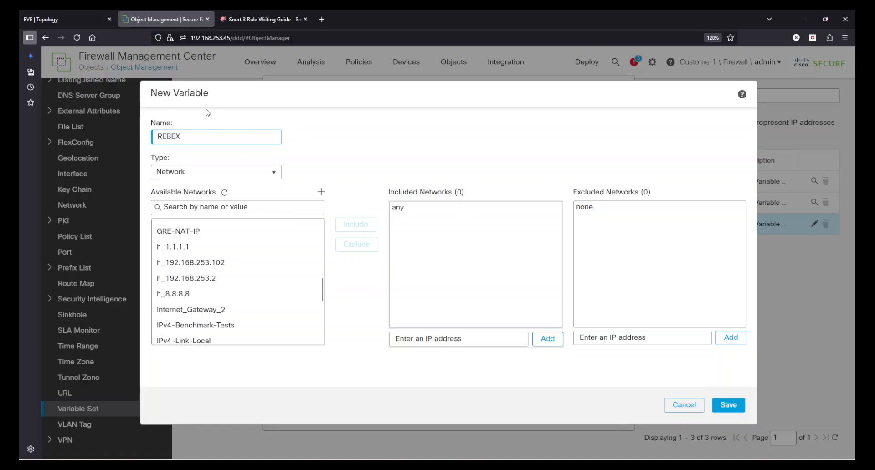
pyautogui.moveTo(181, 136); pyautogui.dragTo(158, 136)
pyautogui.write('g')
pyautogui.write('GOOGLE')
pyautogui.write('_DNS')
pyautogui.click(212, 293)
pyautogui.click(356, 225)
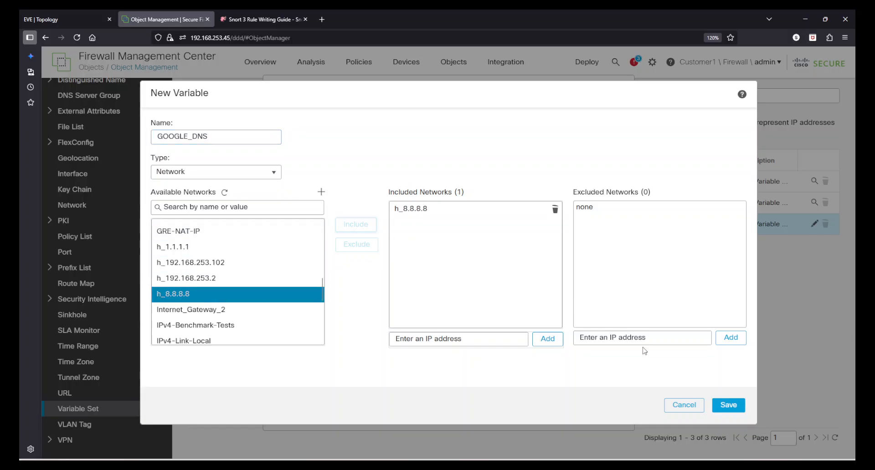
pyautogui.click(728, 405)
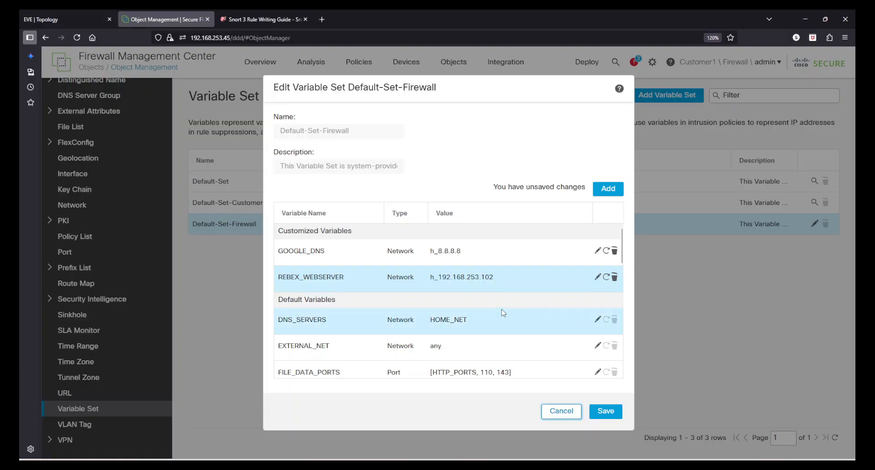
pyautogui.click(606, 411)
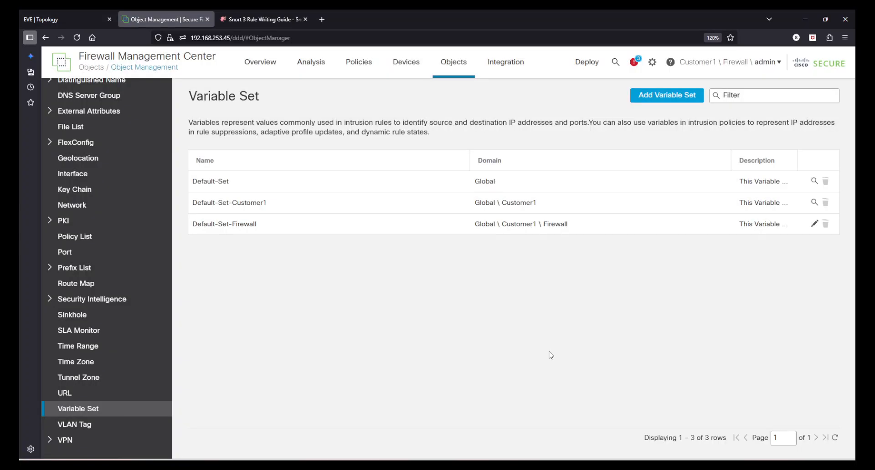
# Start a new variable set named SHIVAM_VSET
pyautogui.click(661, 98)
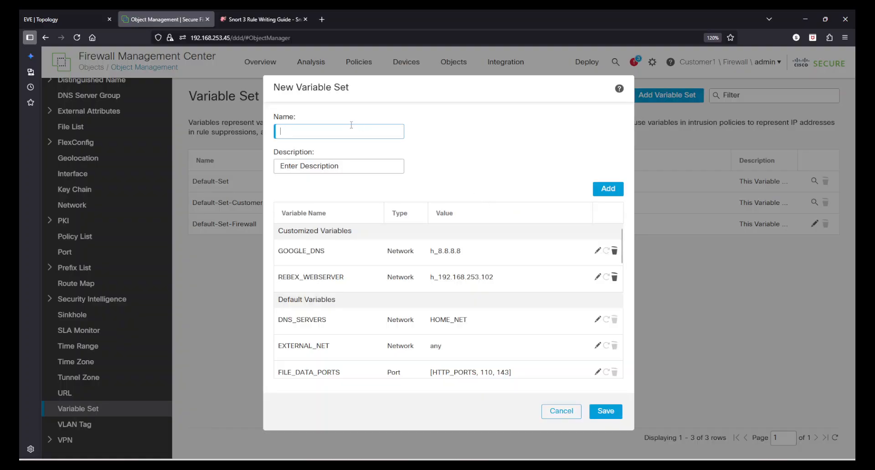
pyautogui.write('SHIVAM_VSET')
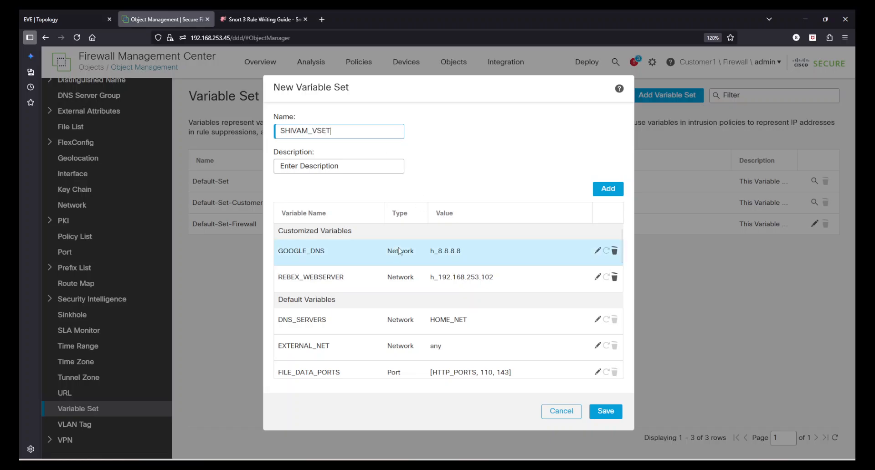
# Change the GOOGLE_DNS variable in SHIVAM_VSET to include h_1.1.1.1 and save the new variable set
pyautogui.click(280, 253)
pyautogui.click(597, 251)
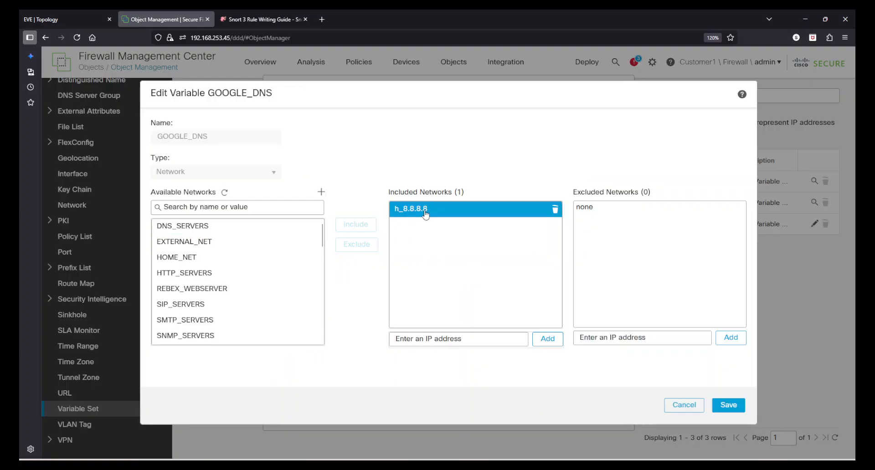
pyautogui.click(554, 210)
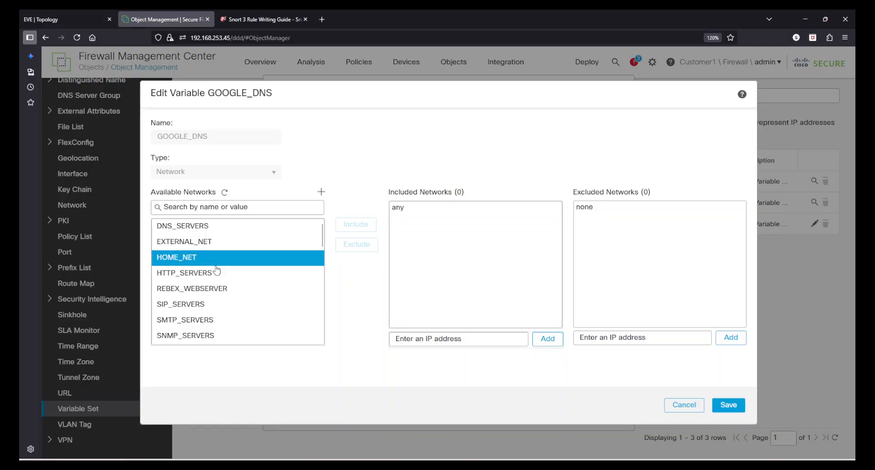
pyautogui.scroll(-5, 230, 297)
pyautogui.scroll(-3, 230, 315)
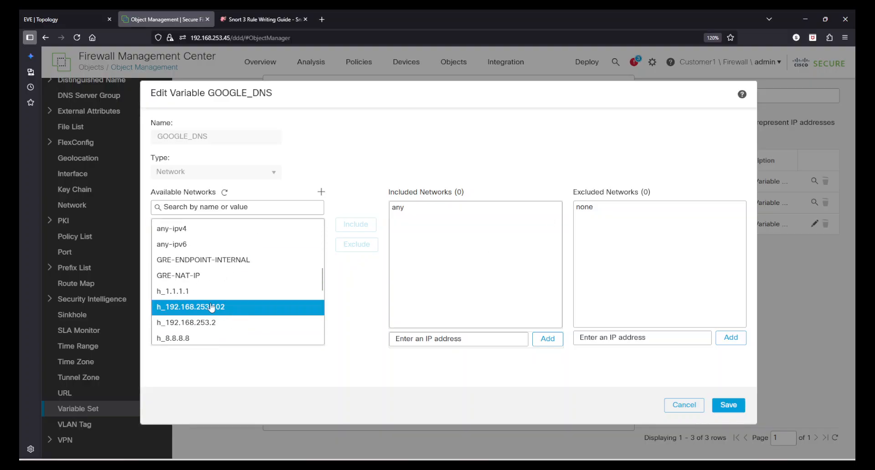
pyautogui.click(237, 291)
pyautogui.click(356, 224)
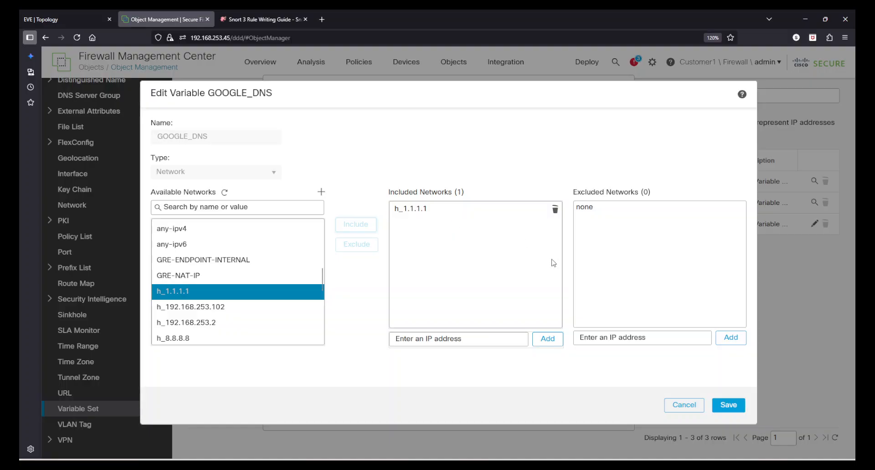
pyautogui.click(726, 405)
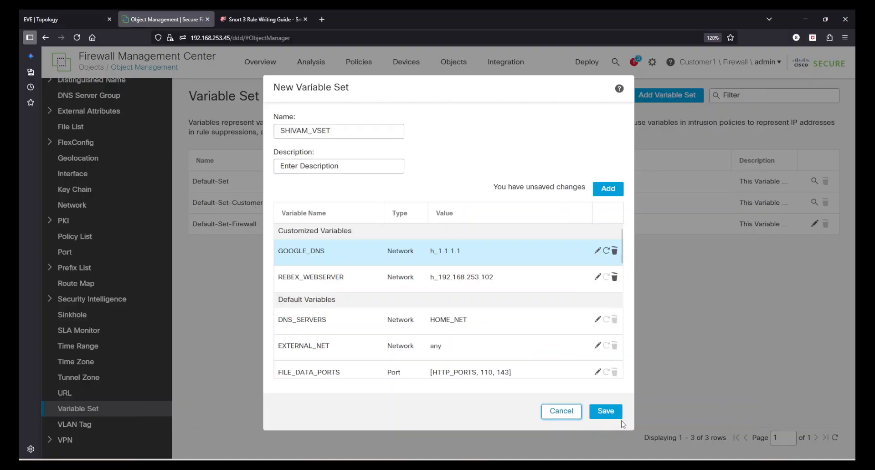
pyautogui.click(608, 410)
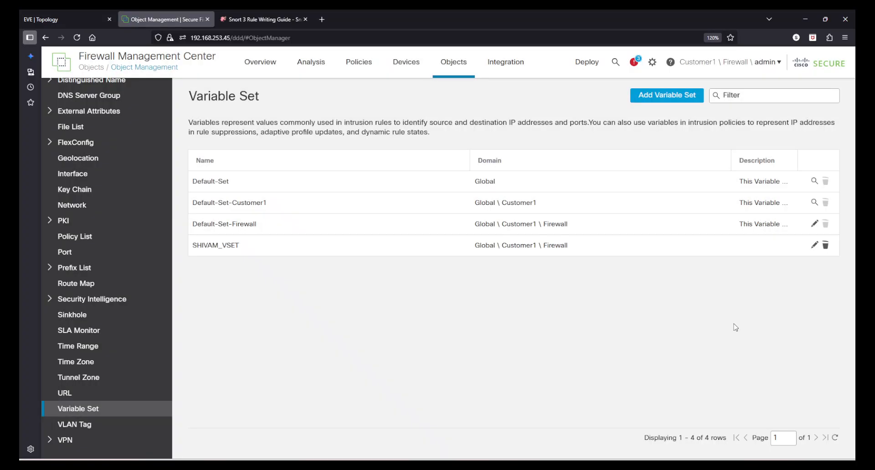
# Open SHIVAM_VSET and Default-Set-Firewall to compare their GOOGLE_DNS values, closing each without changes
pyautogui.click(813, 246)
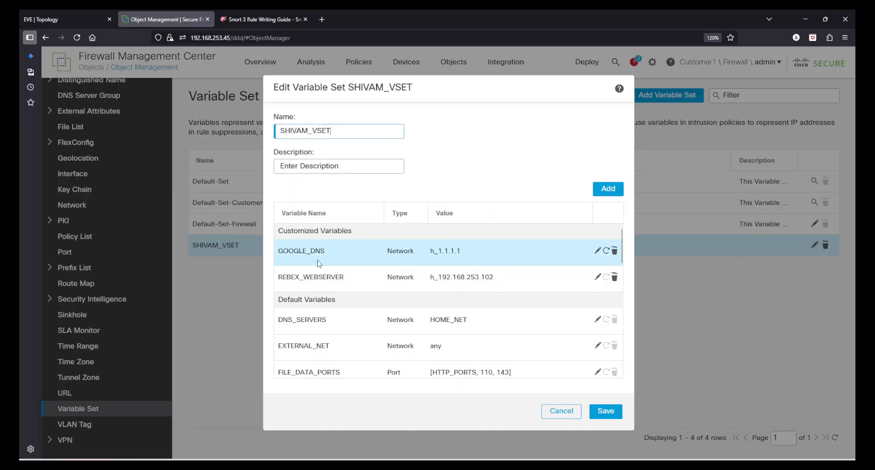
pyautogui.scroll(-10, 525, 379)
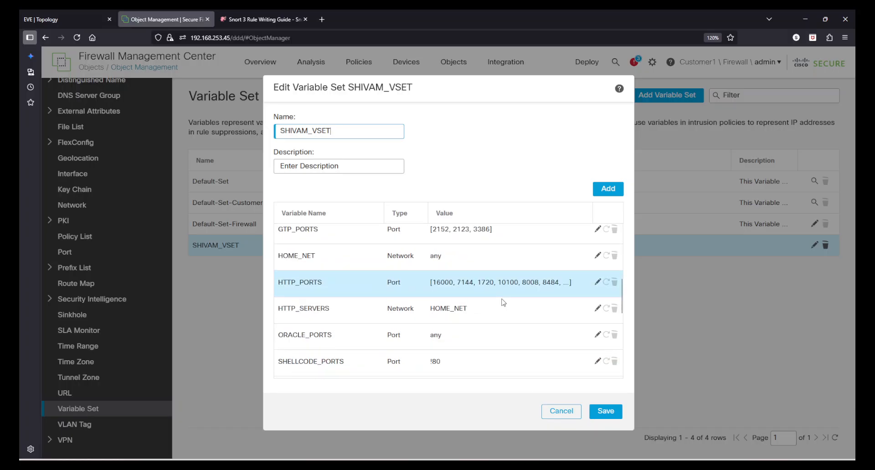
pyautogui.click(555, 415)
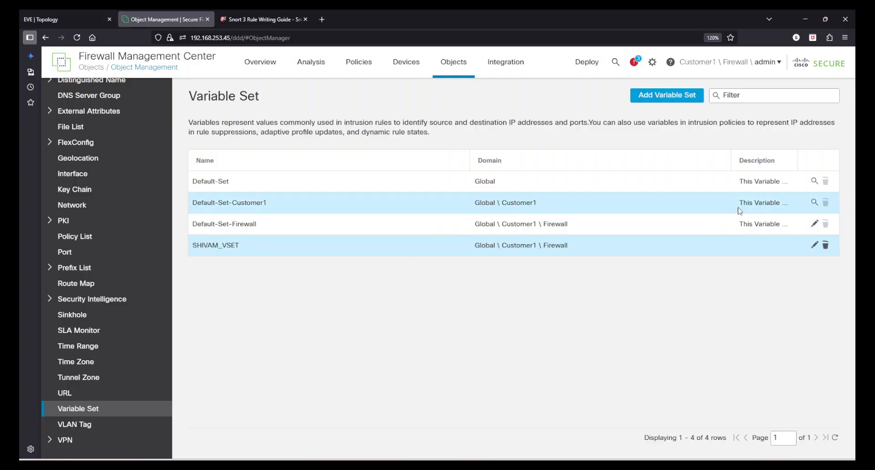
pyautogui.click(814, 223)
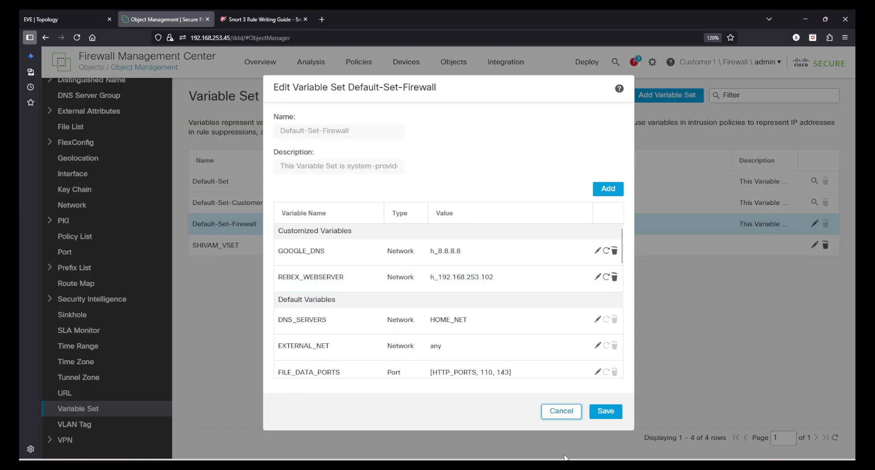
pyautogui.click(553, 416)
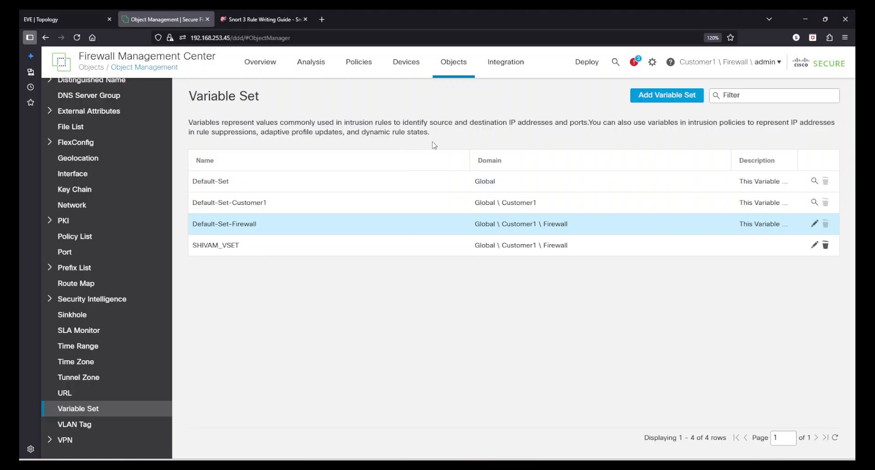
# Open the intrusion policies page through the link in the variable set description
pyautogui.moveTo(450, 138); pyautogui.dragTo(272, 122)
pyautogui.click(272, 122)
pyautogui.moveTo(271, 121); pyautogui.dragTo(480, 139)
pyautogui.click(480, 139)
pyautogui.moveTo(359, 66)
pyautogui.click(369, 123)
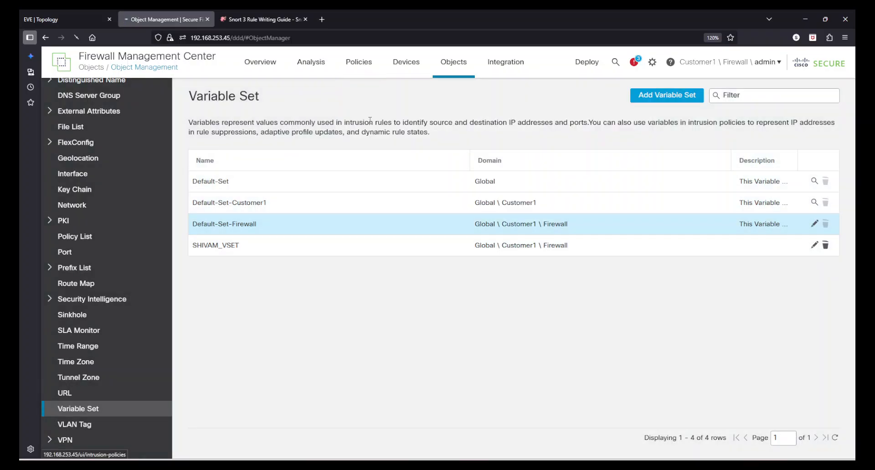